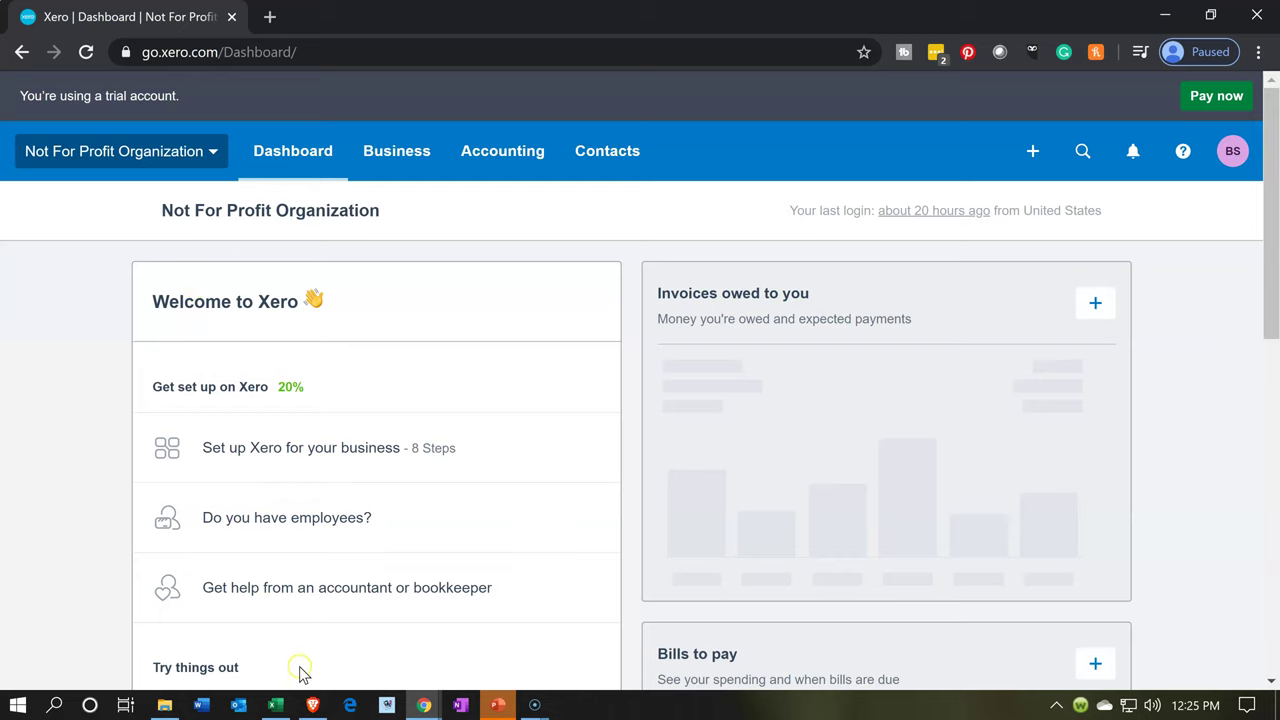
Step: On Excel sheet 2, review entry 2: Cash debit and Contributions-Without Donor Restrictions credit of 189,700
click(278, 703)
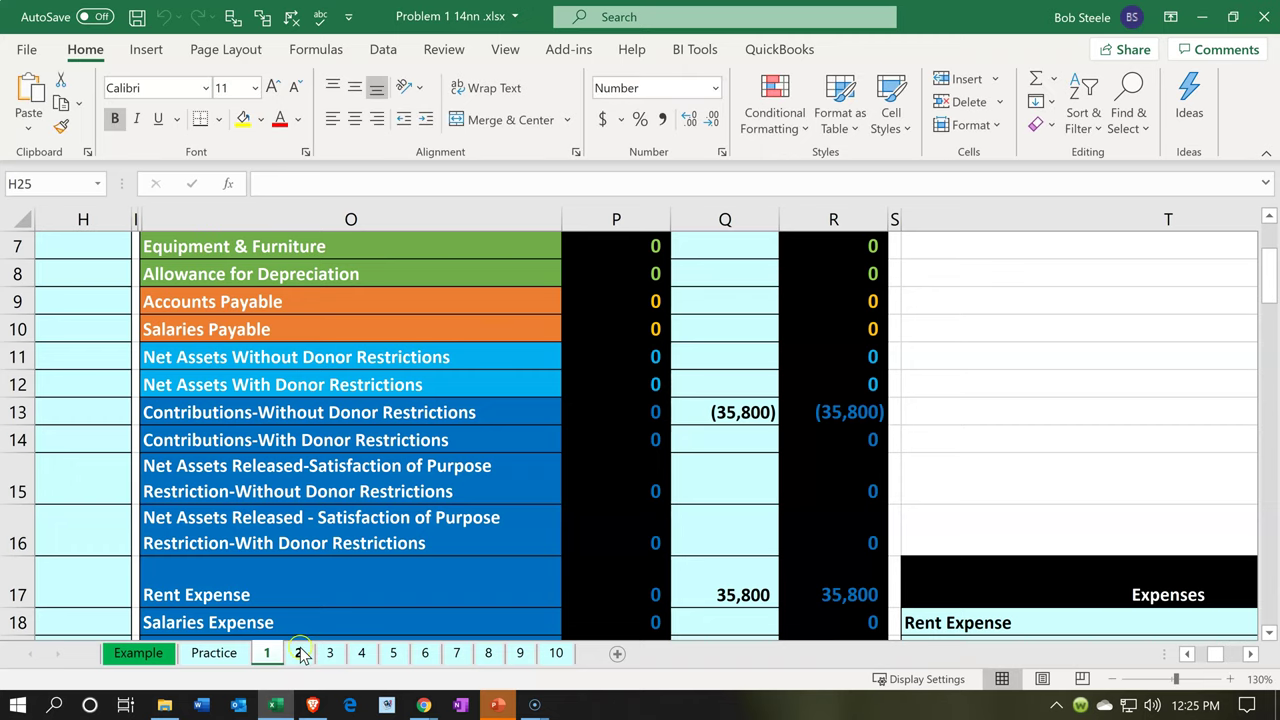
click(299, 653)
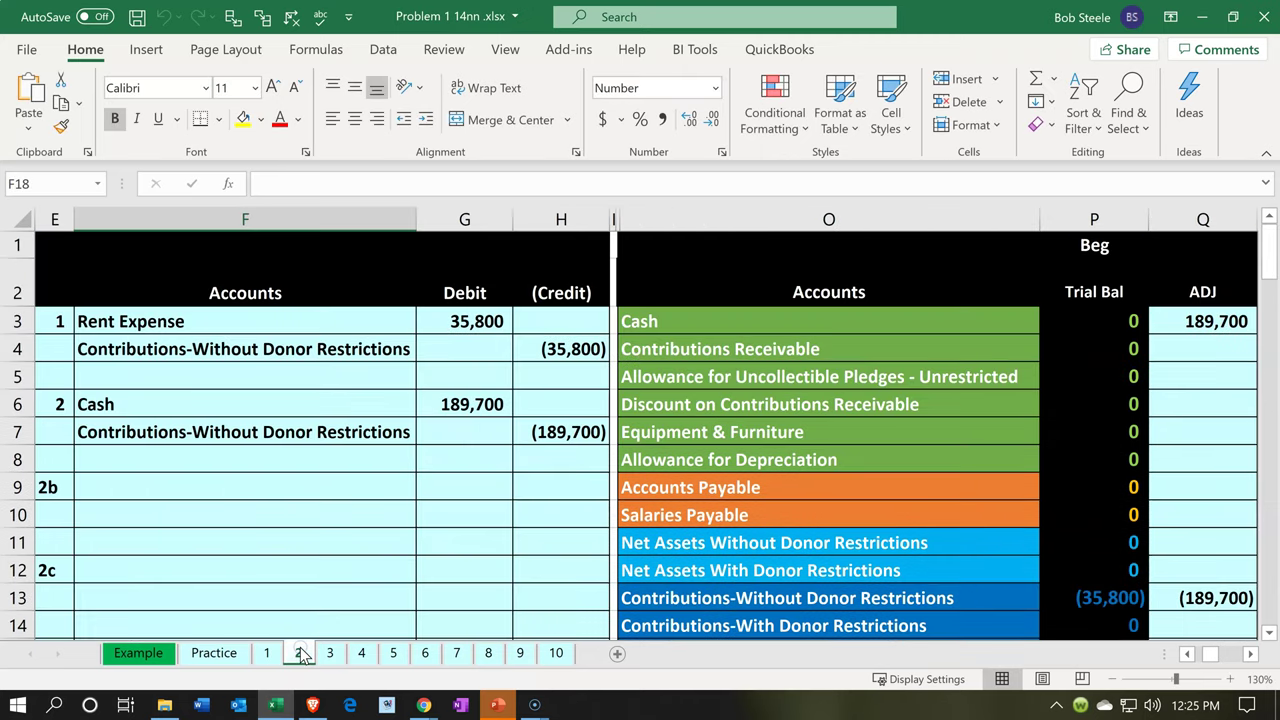
click(302, 514)
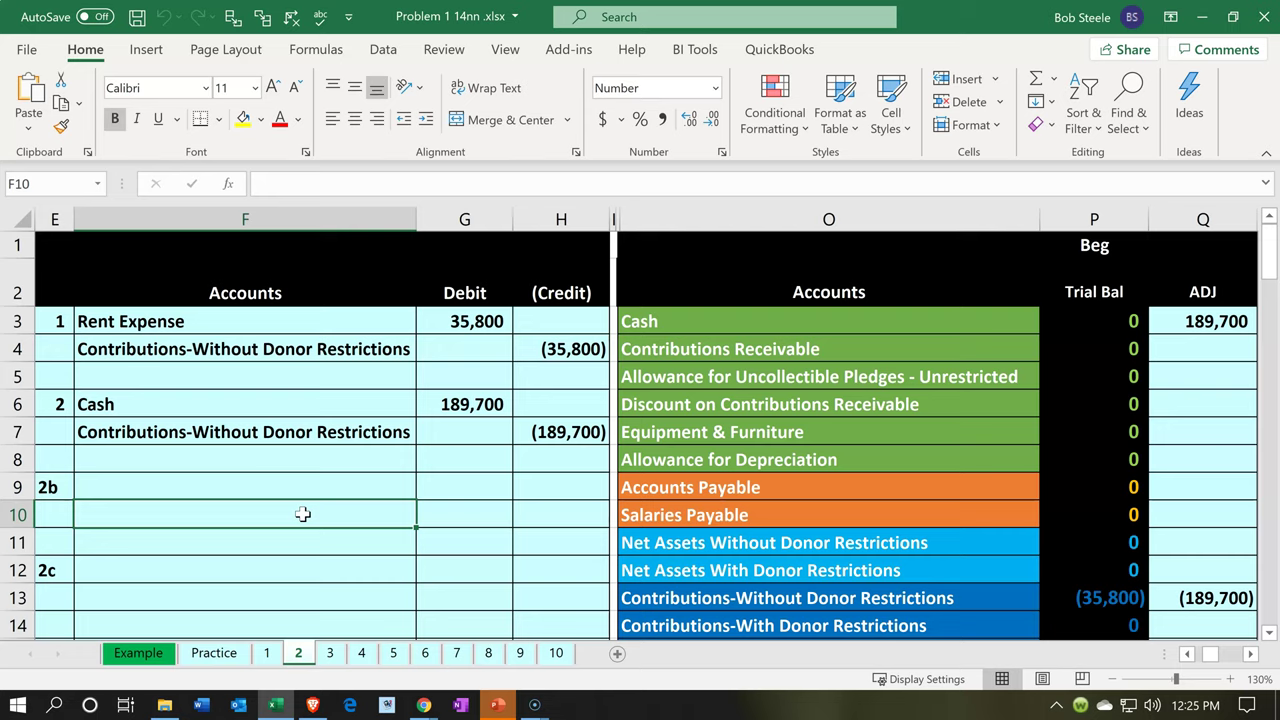
key(Up)
key(Up)
key(Up)
key(Up)
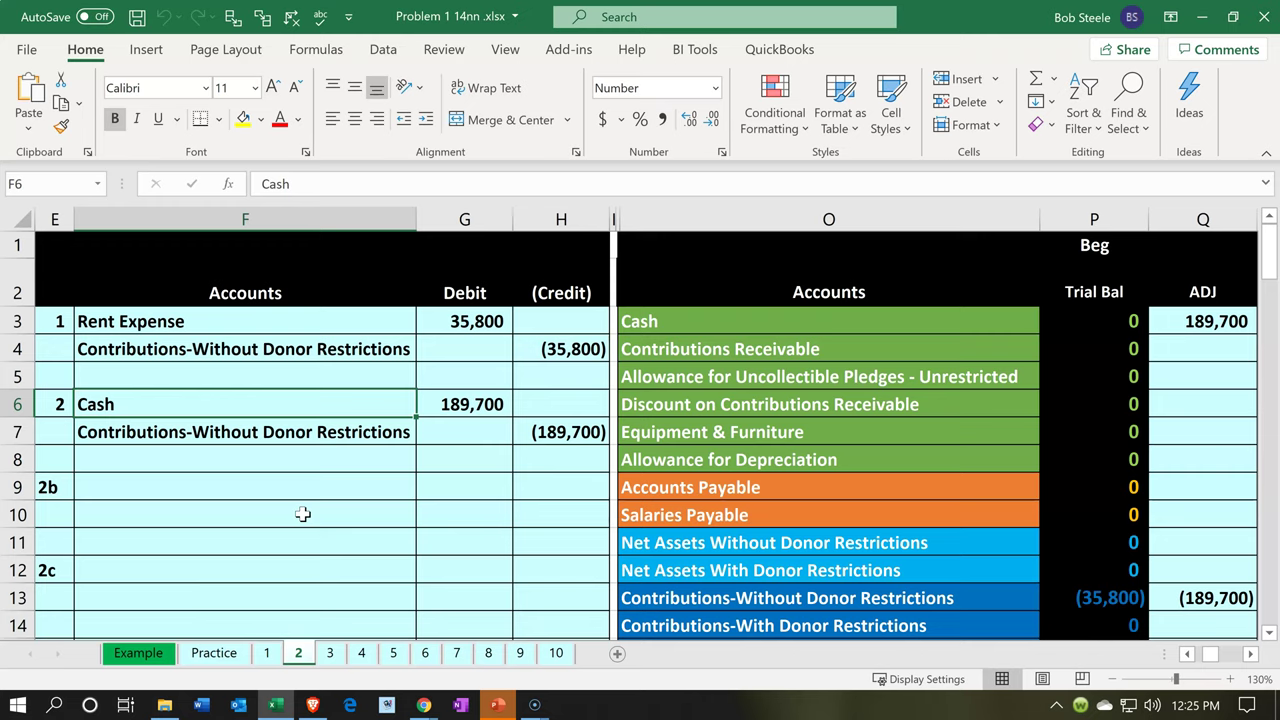
key(Down)
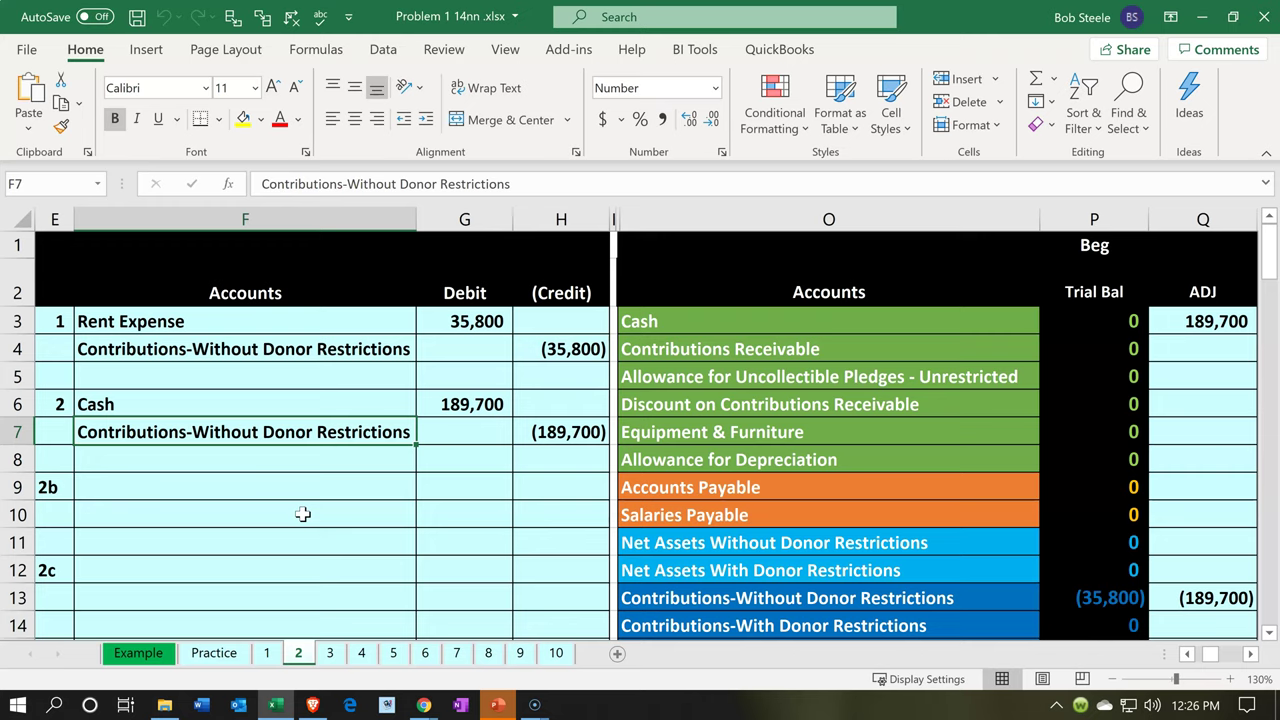
key(Right)
key(Right)
key(Right)
key(Right)
key(Right)
key(Right)
key(Right)
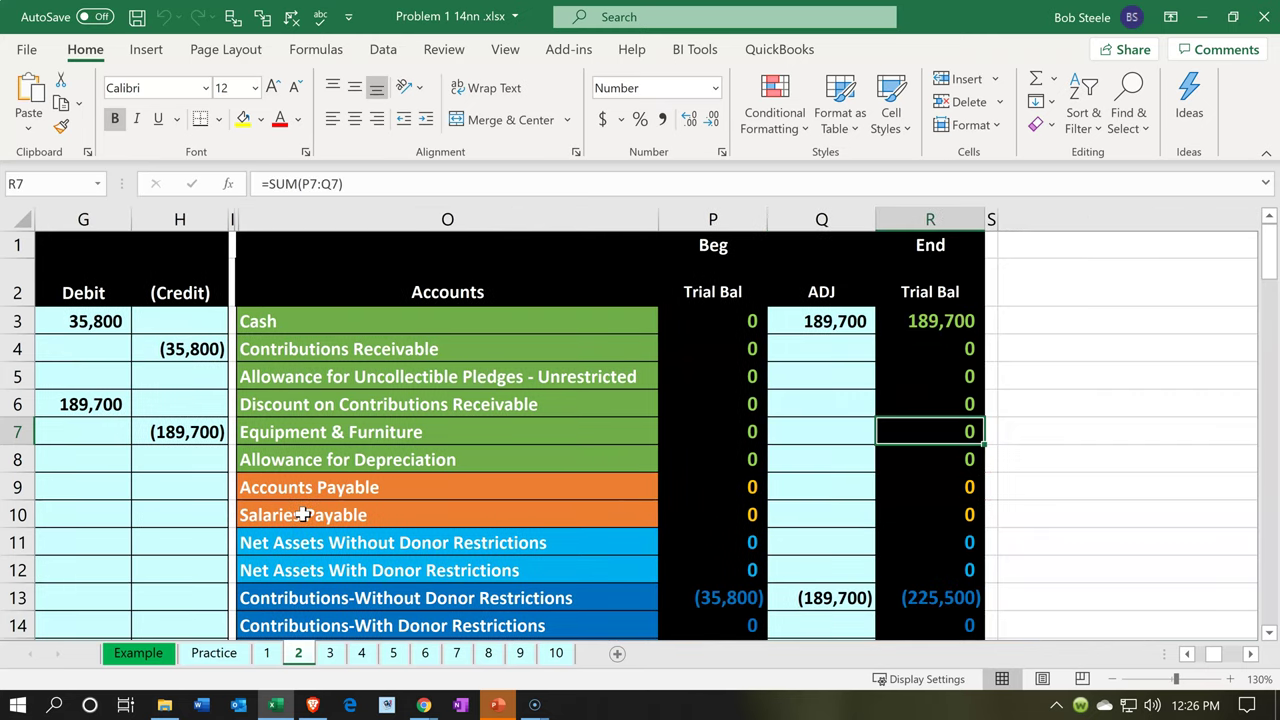
key(Up)
key(Up)
key(Up)
key(Up)
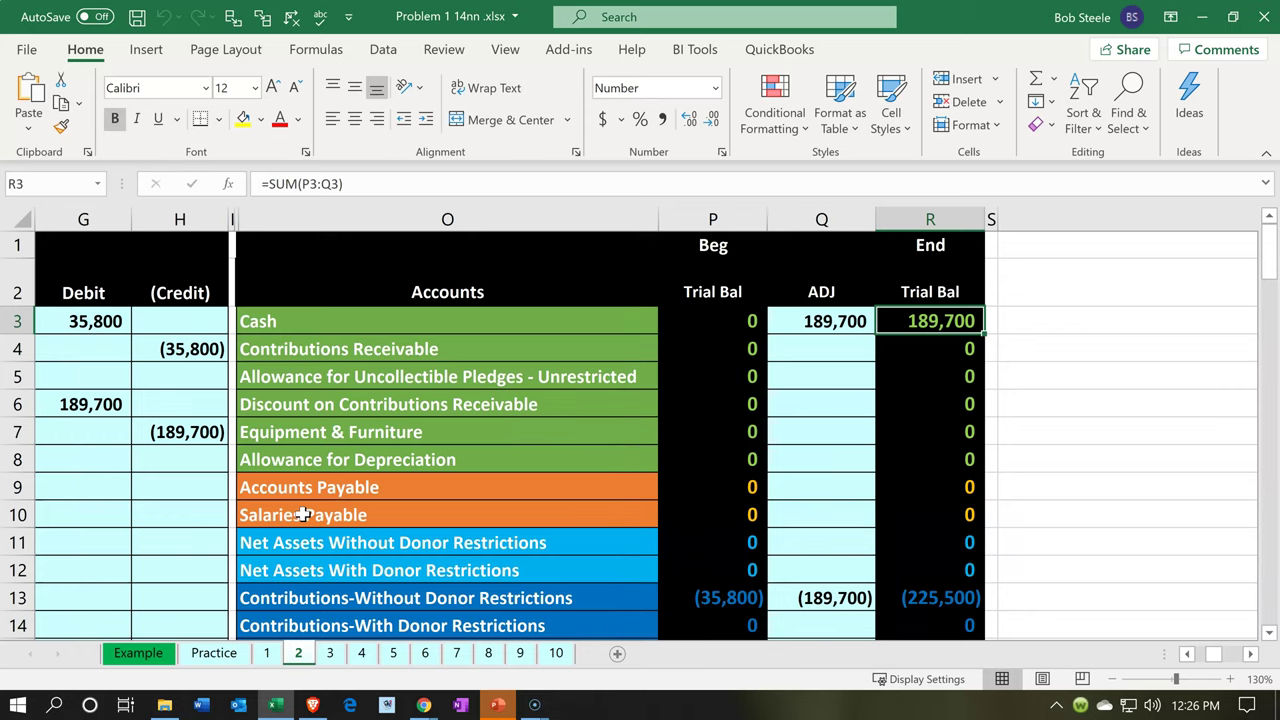
key(Down)
key(Down)
key(Down)
key(Down)
key(Down)
key(Down)
key(Down)
key(Down)
key(Down)
key(Down)
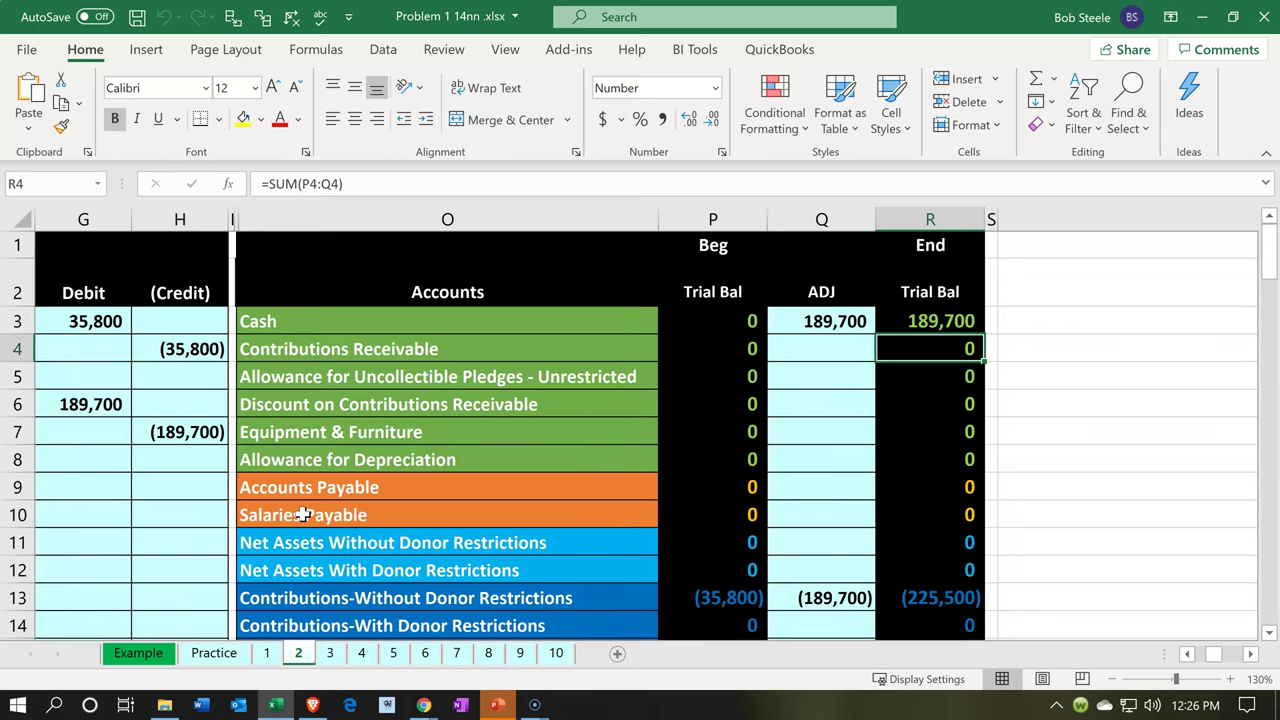
key(Down)
key(Down)
key(Down)
key(Down)
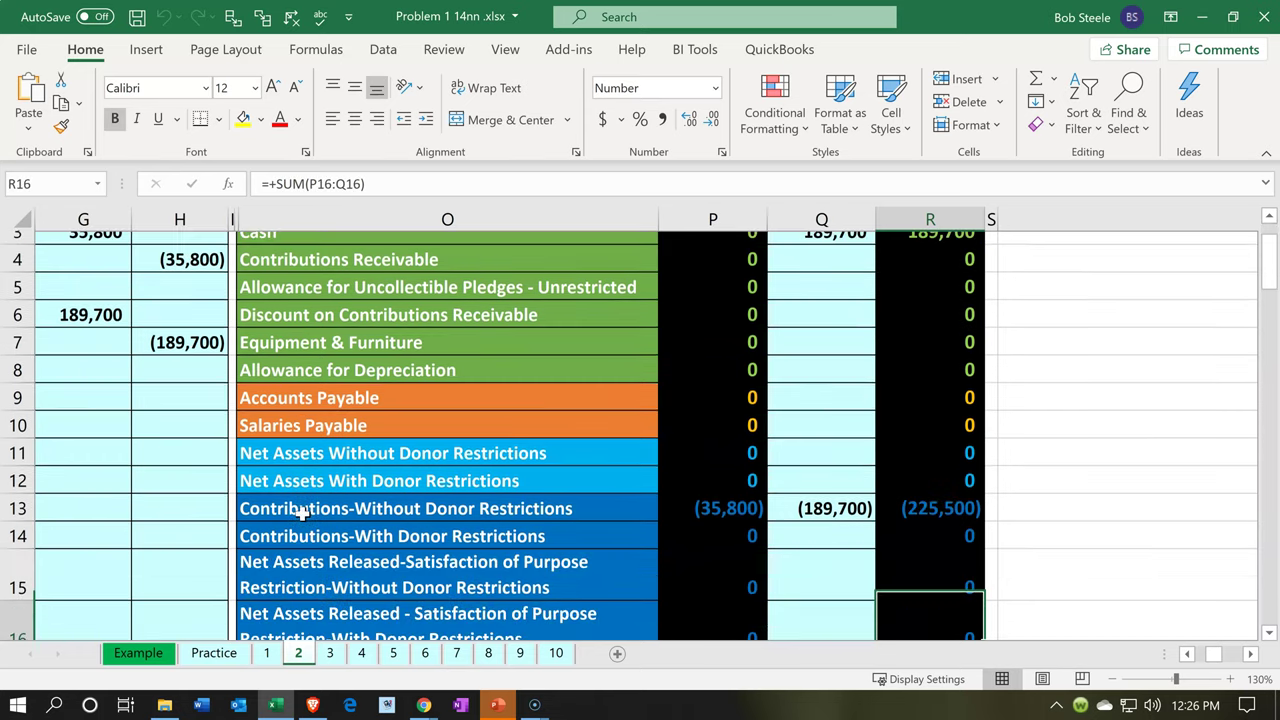
key(Up)
key(Up)
key(Up)
key(Up)
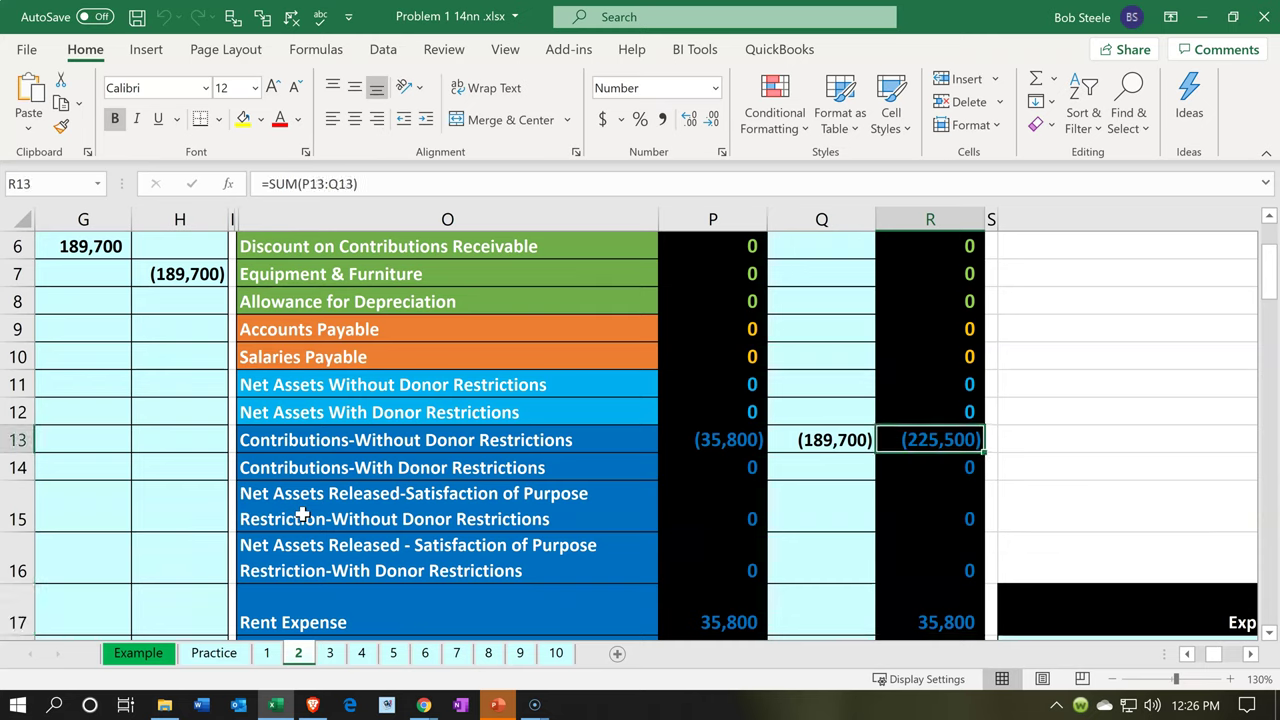
key(Down)
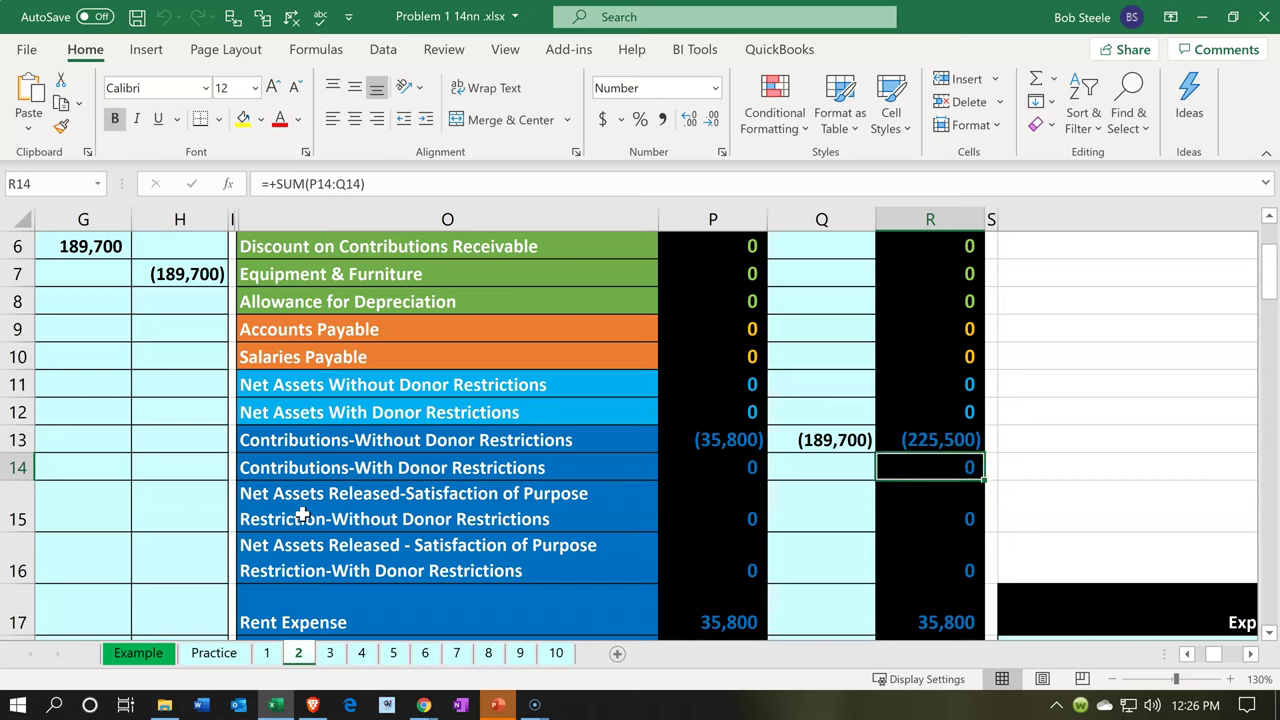
scroll(302, 515, down, 5)
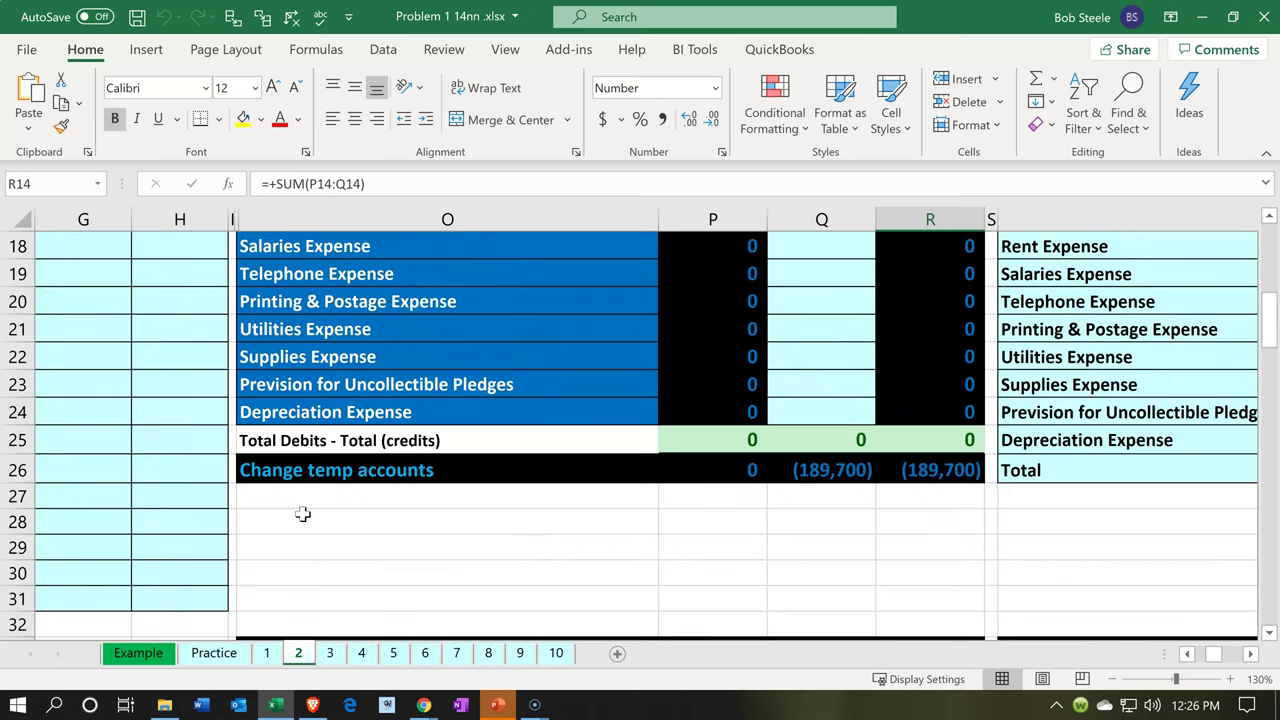
click(956, 388)
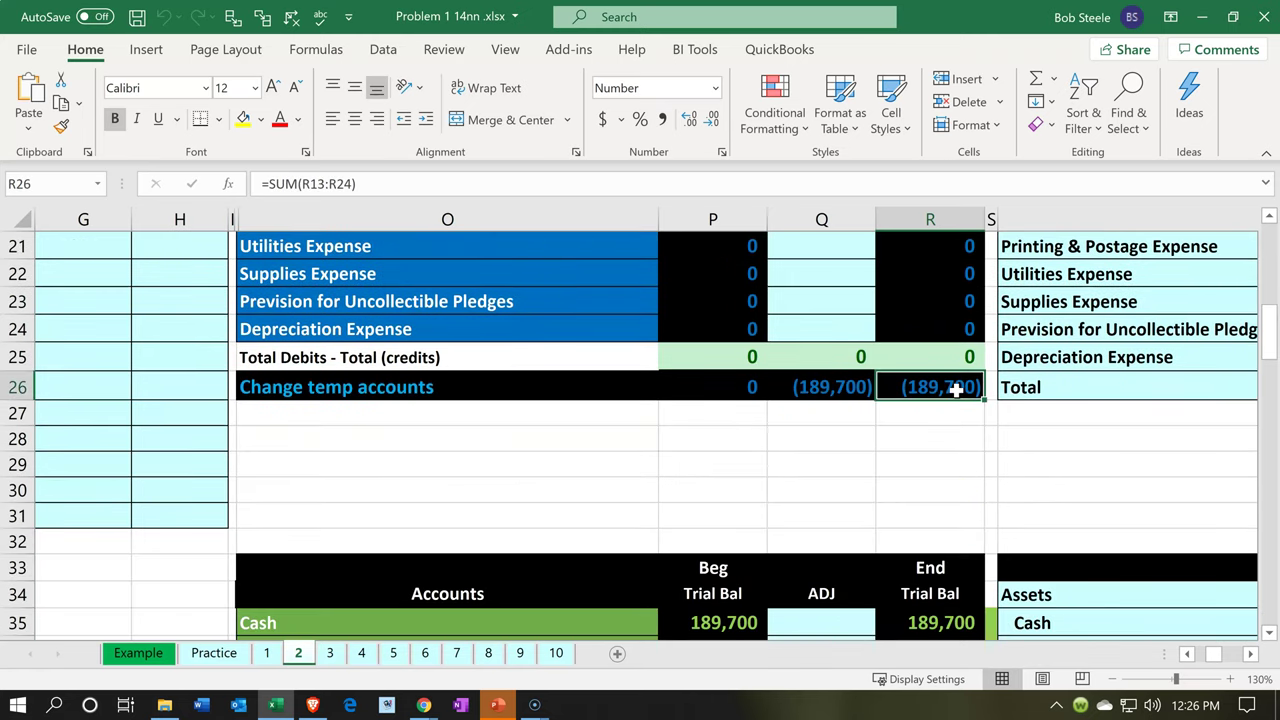
key(F2)
scroll(745, 510, up, 3)
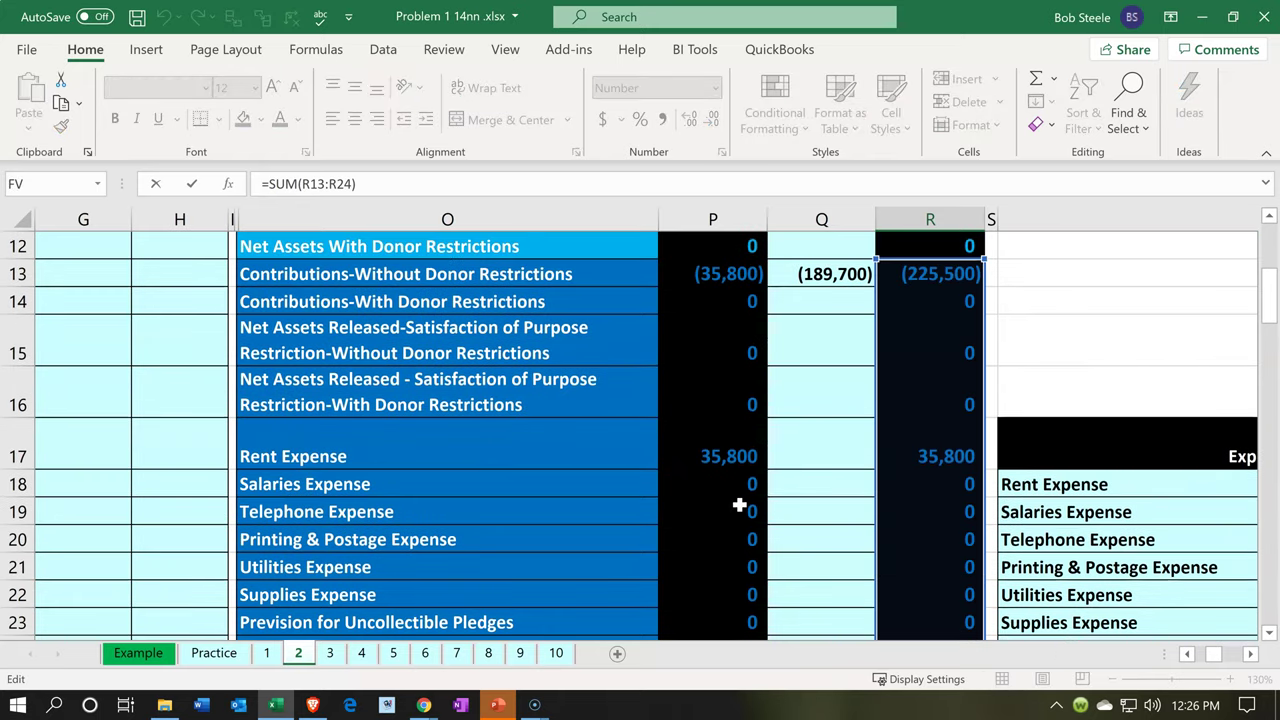
key(Return)
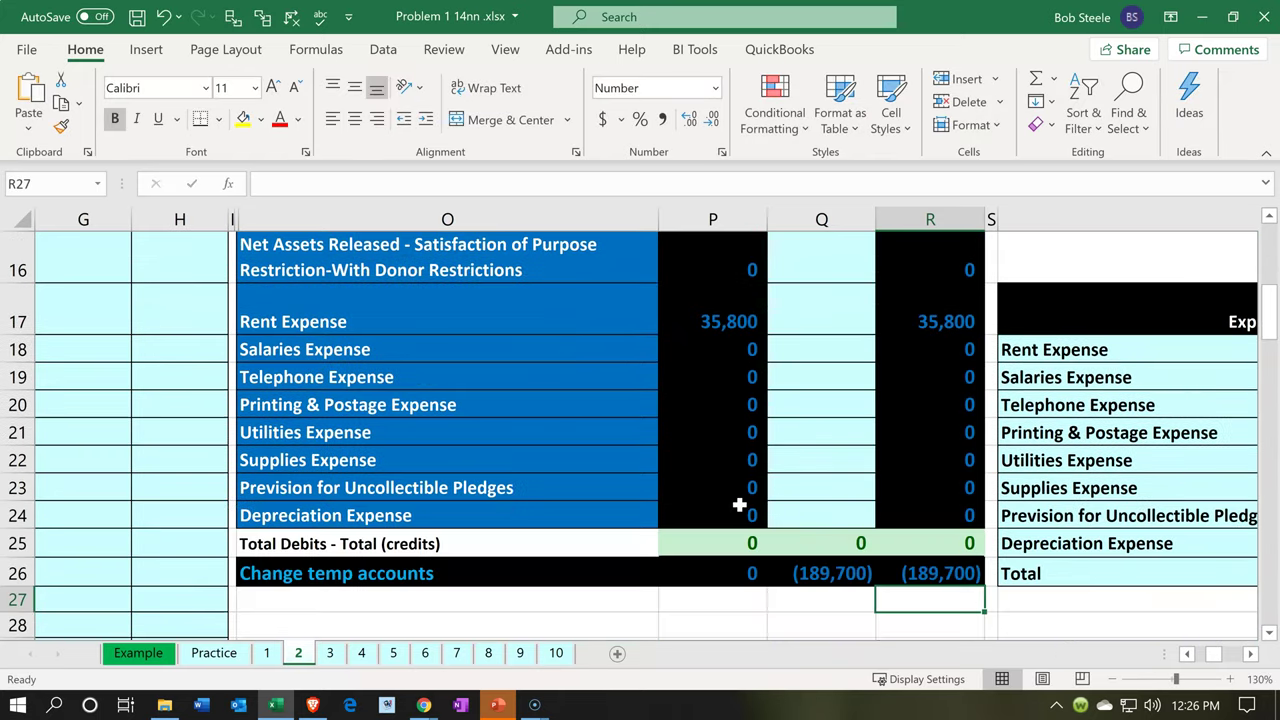
click(952, 566)
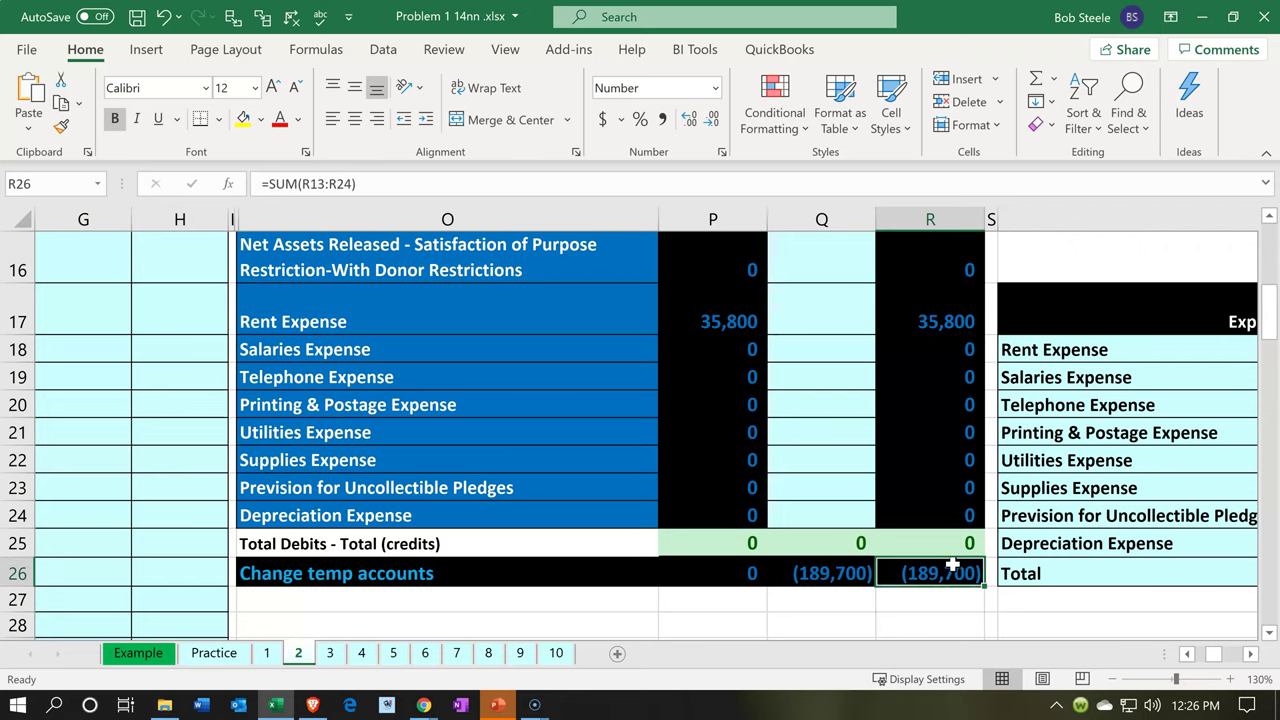
scroll(691, 563, up, 3)
click(755, 510)
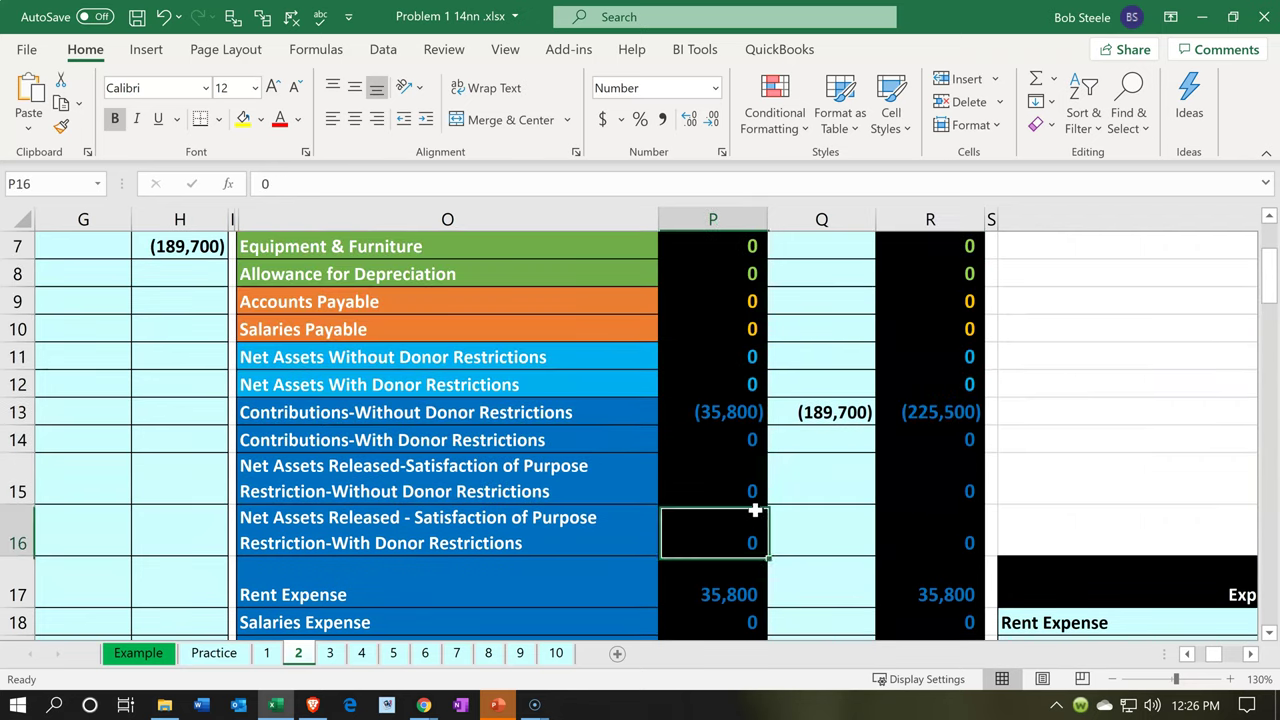
key(Right)
key(Right)
key(Right)
key(Right)
key(Right)
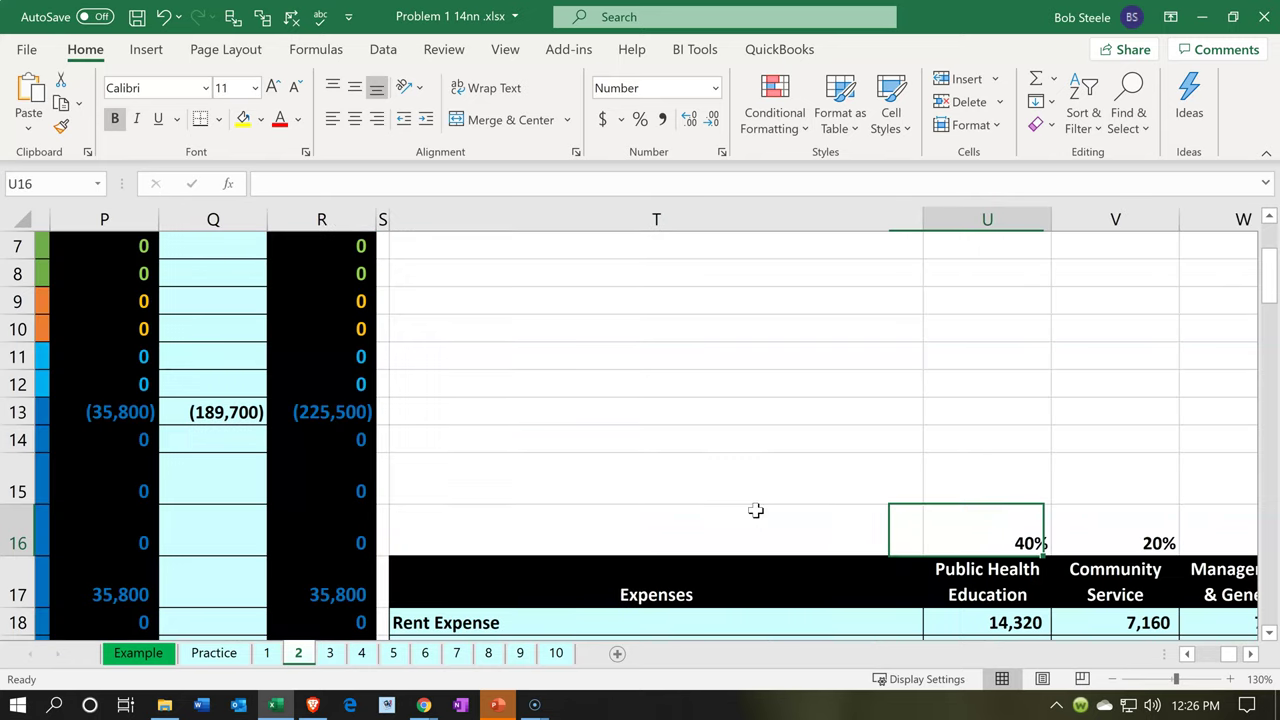
Step: Check the Fund-Raising allocation and the Without and With Donor Restrictions columns on sheet 2
key(Right)
key(Right)
key(Right)
scroll(755, 510, down, 3)
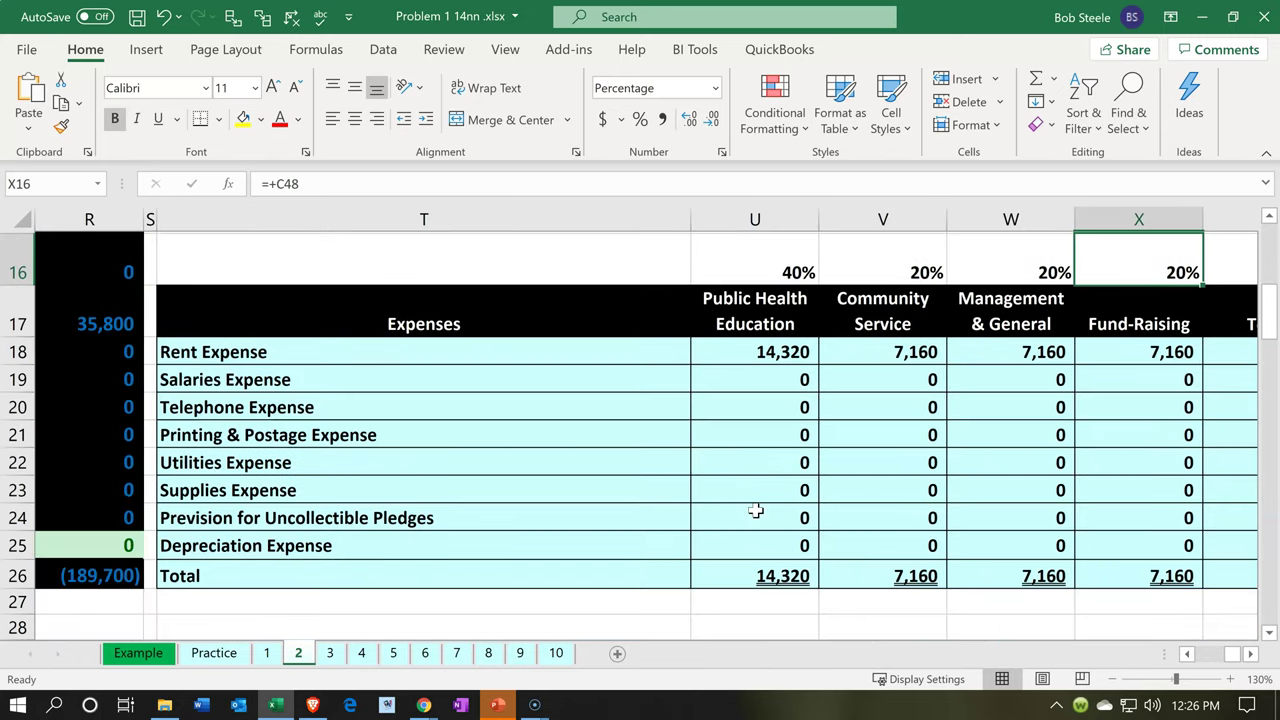
scroll(755, 510, down, 6)
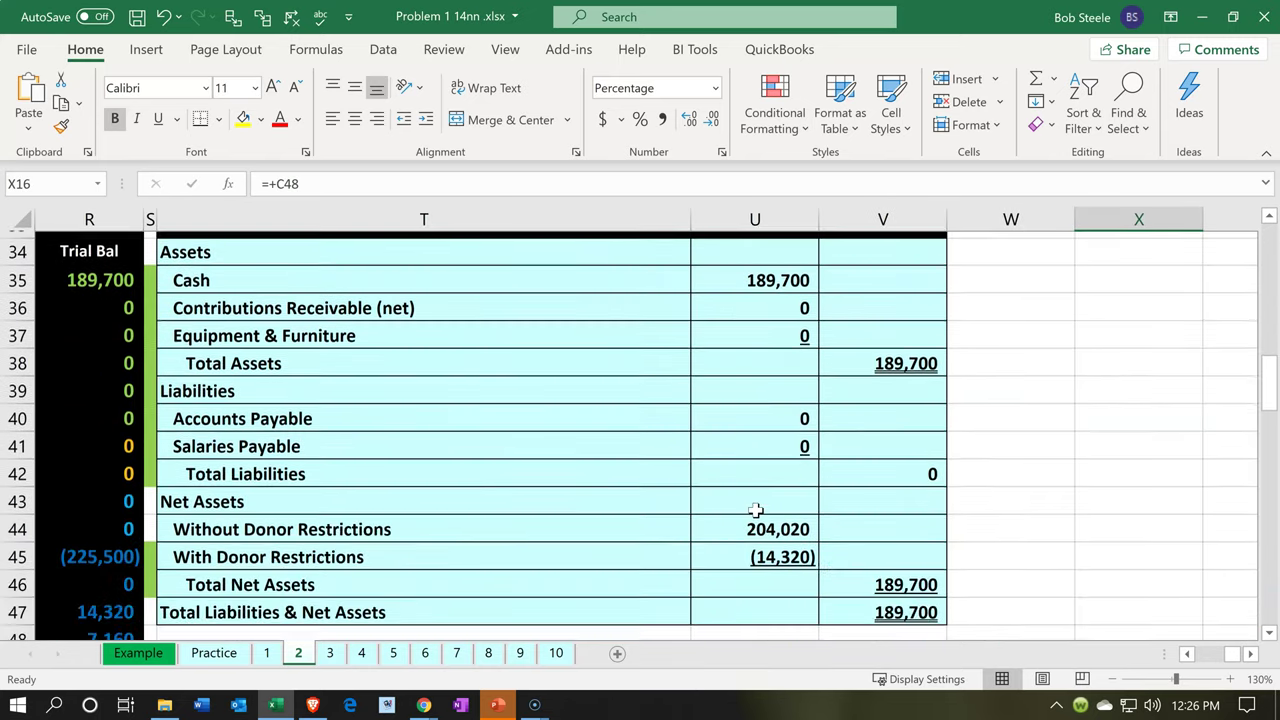
scroll(755, 510, down, 3)
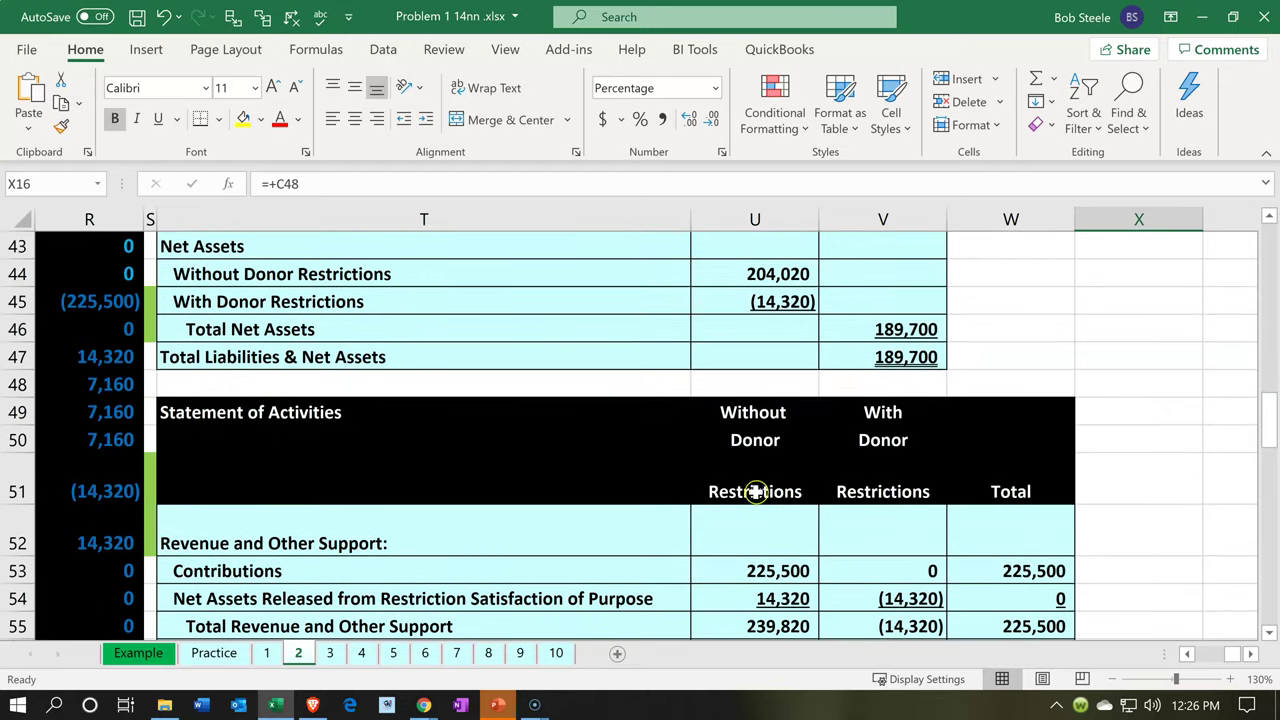
click(750, 493)
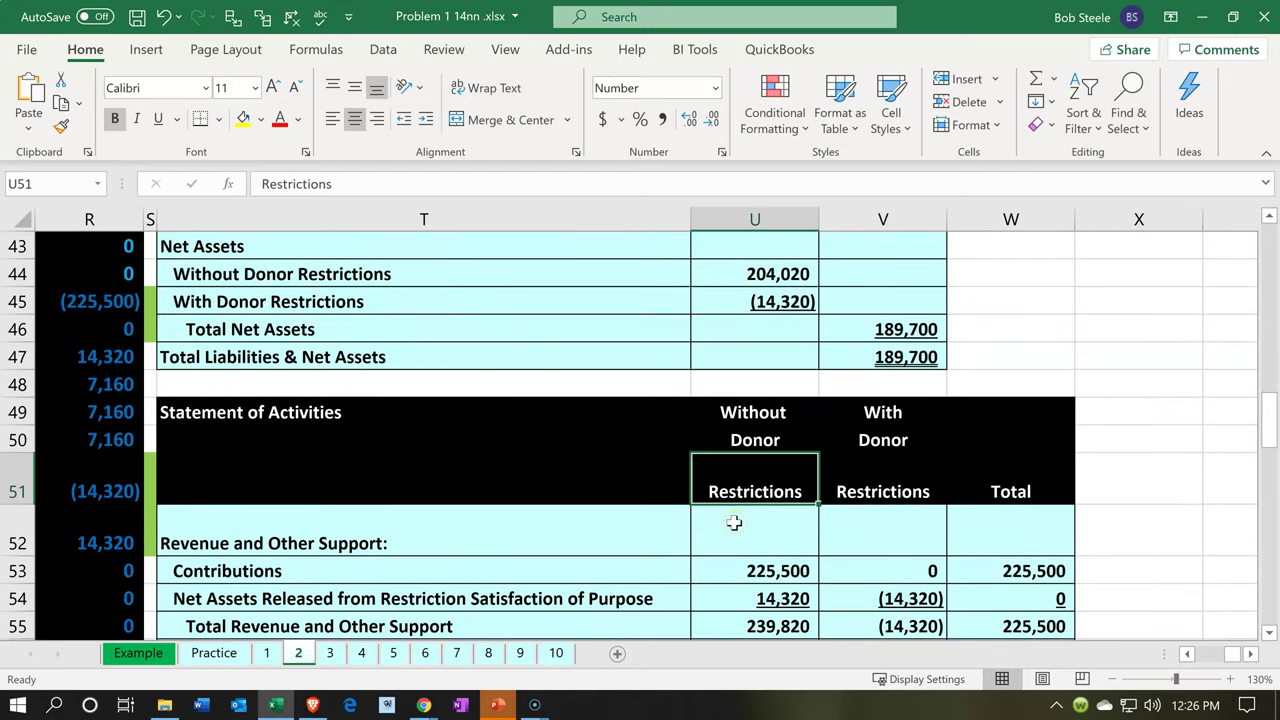
key(Right)
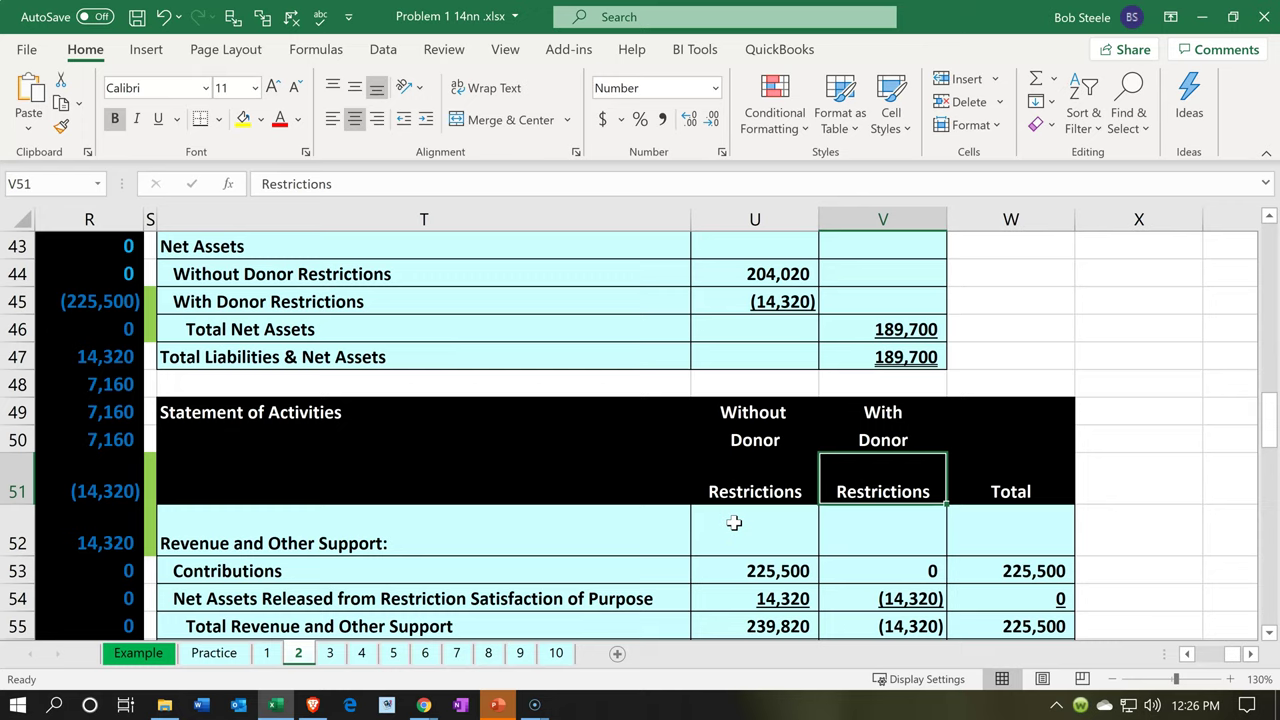
Step: Return to the top-left journal entries on sheet 2, then minimize Excel to reveal Xero
key(Left)
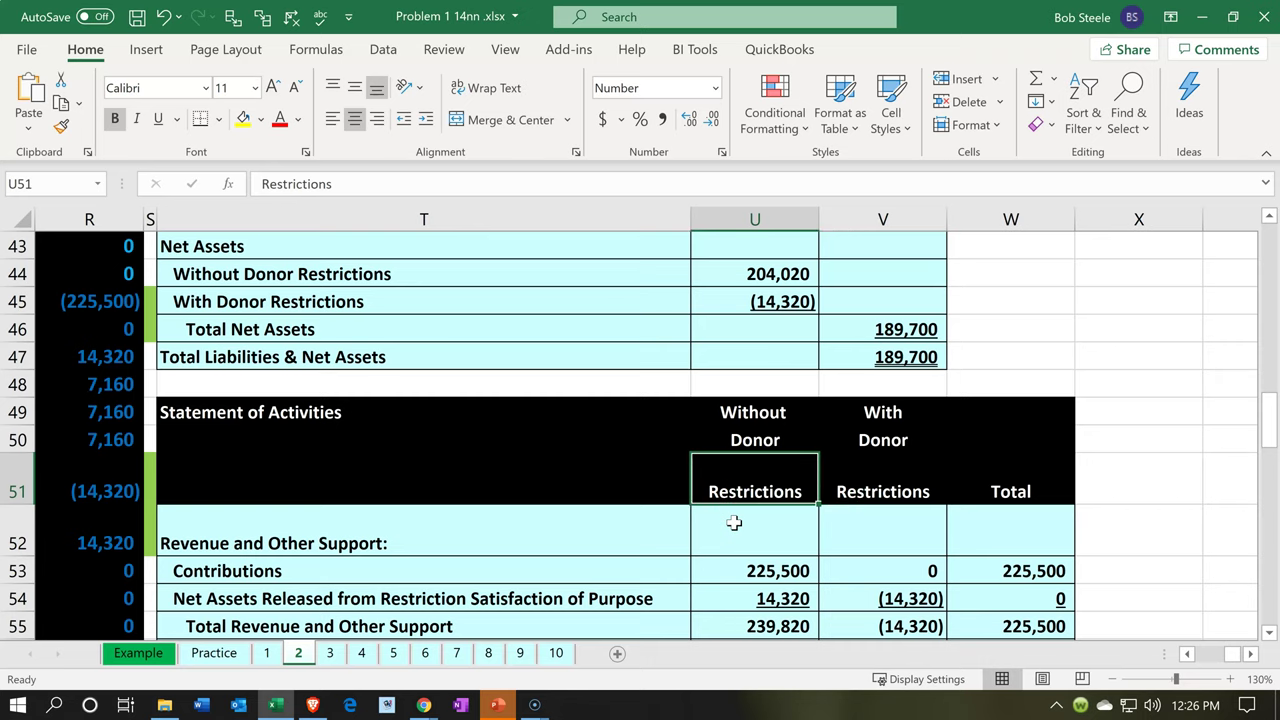
key(Left)
key(Left)
key(Left)
key(Left)
key(Left)
key(Left)
key(Left)
key(Left)
key(Left)
key(Left)
key(Left)
key(Left)
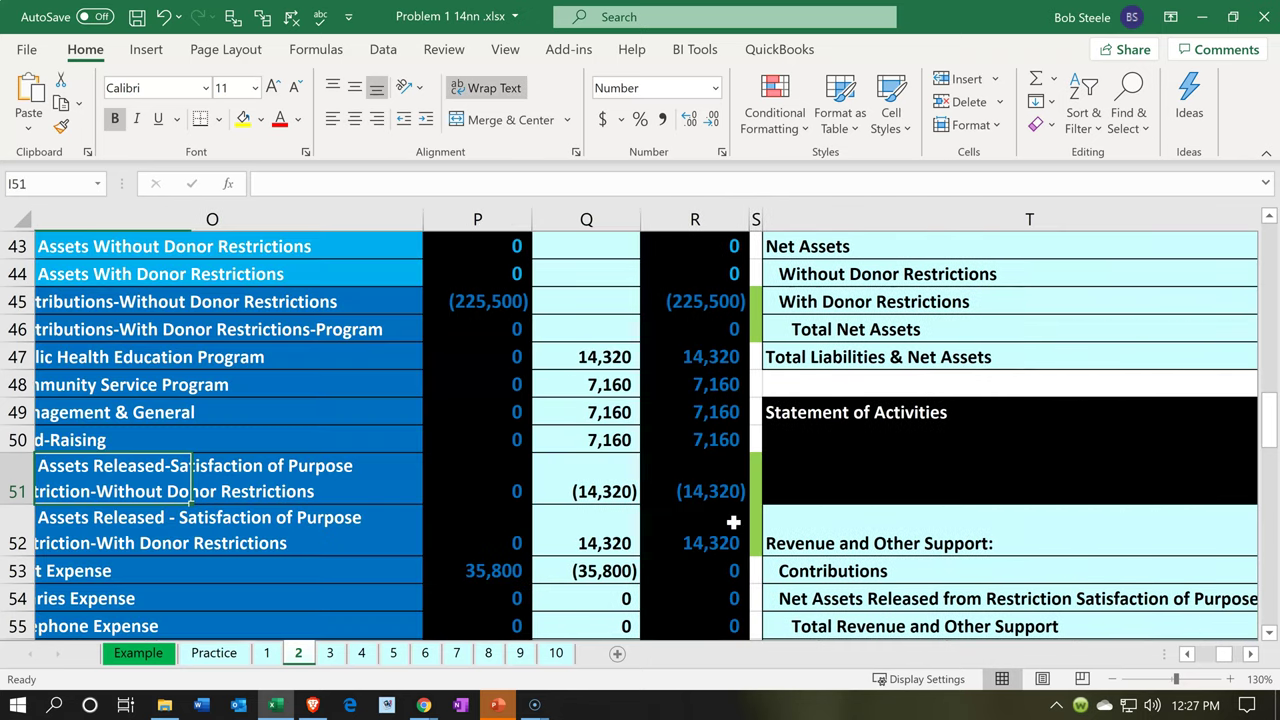
key(Left)
scroll(588, 510, up, 4)
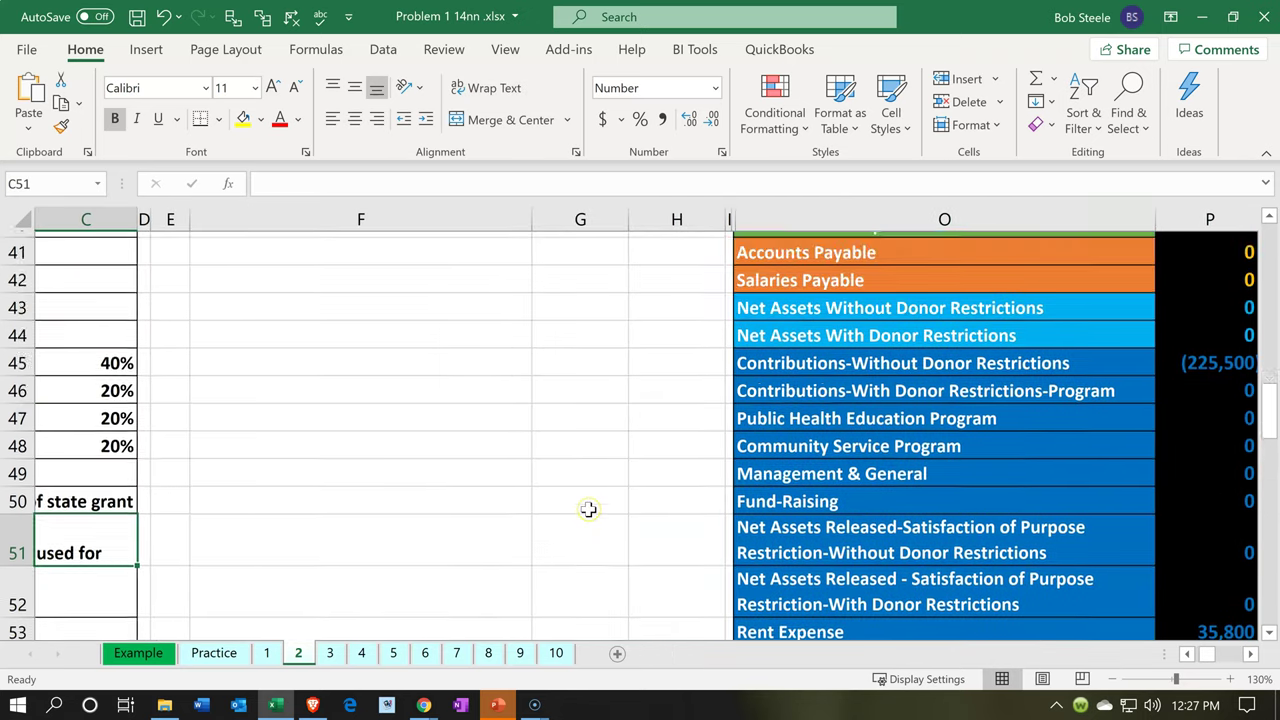
scroll(588, 510, up, 10)
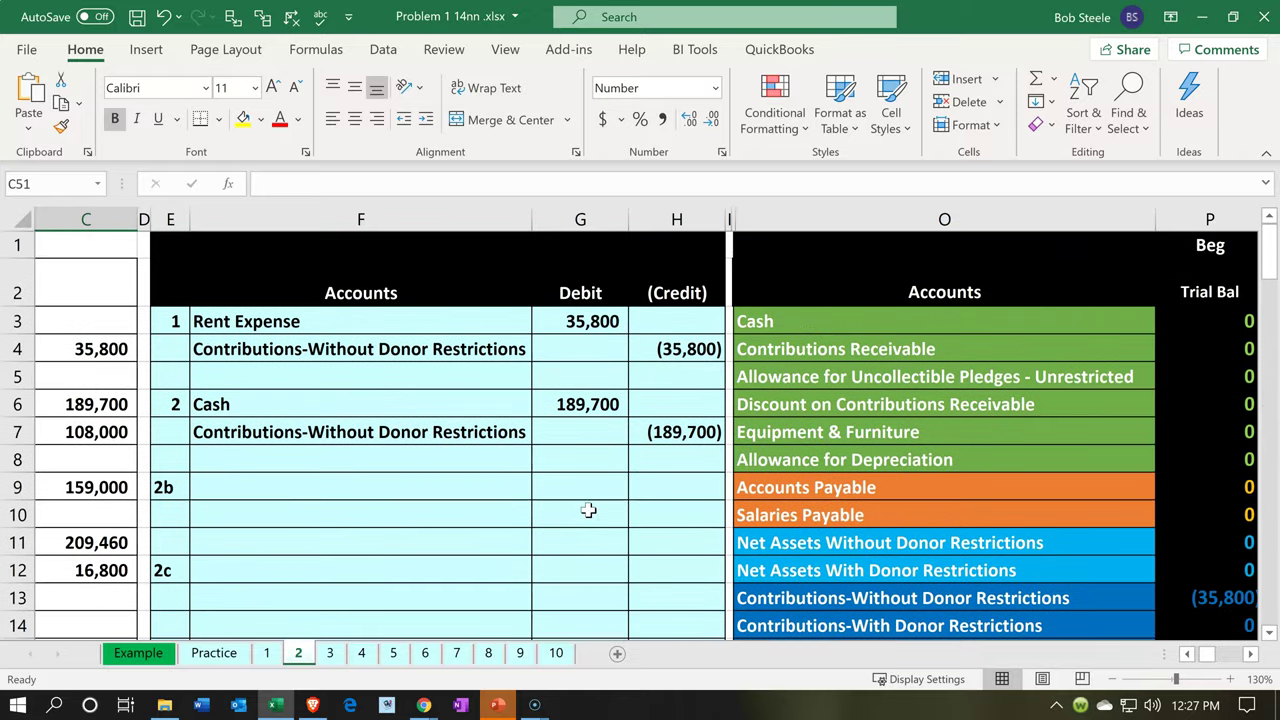
click(272, 706)
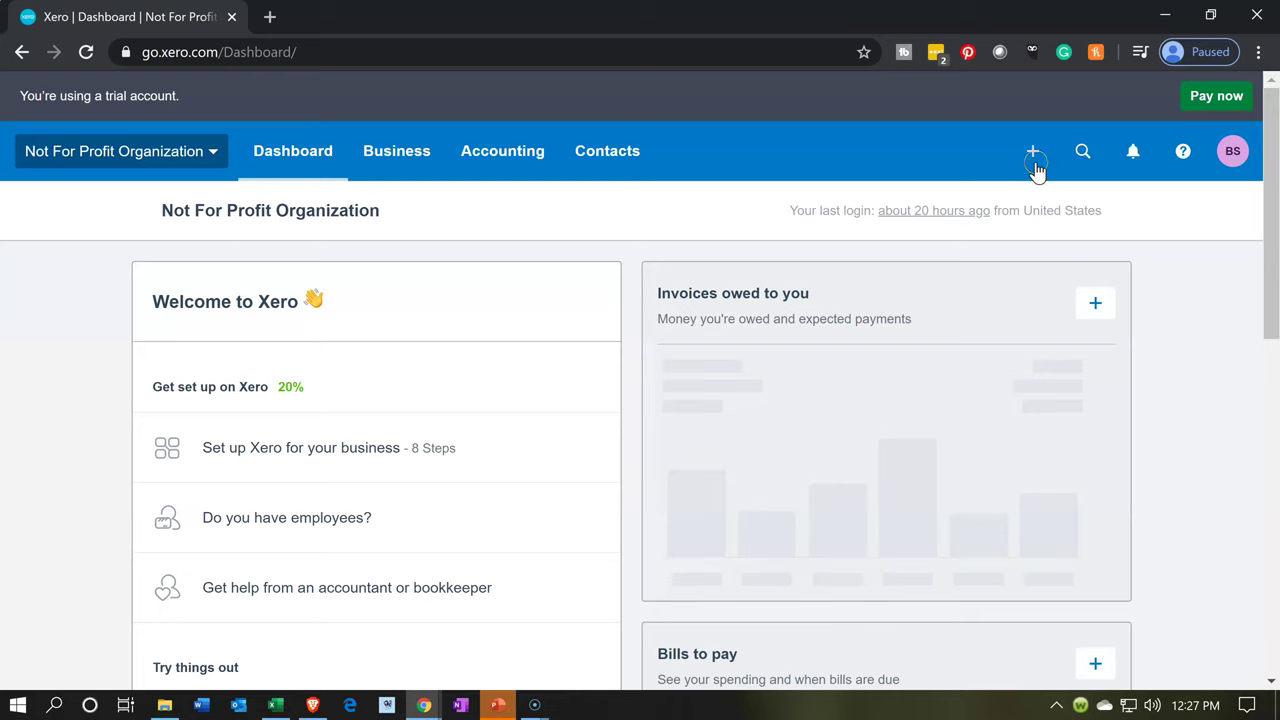
Step: Start a new Receive Money transaction from Xero's Create new menu
click(1034, 165)
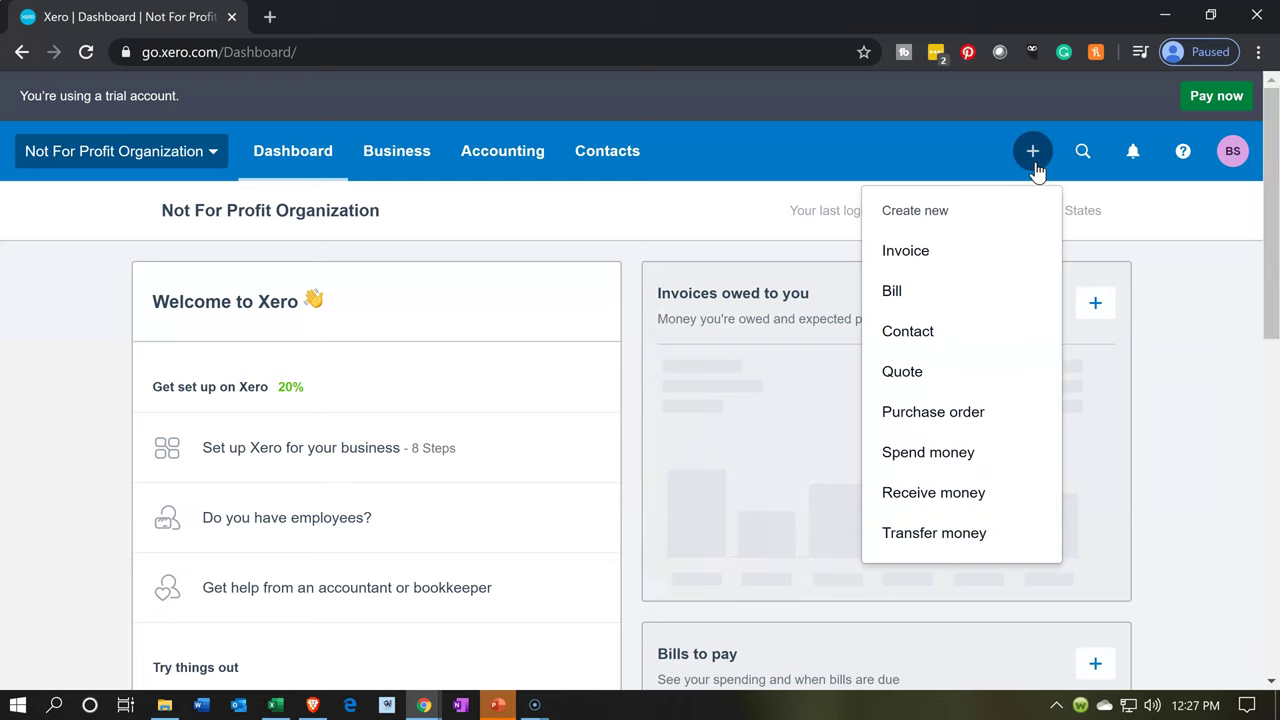
click(929, 511)
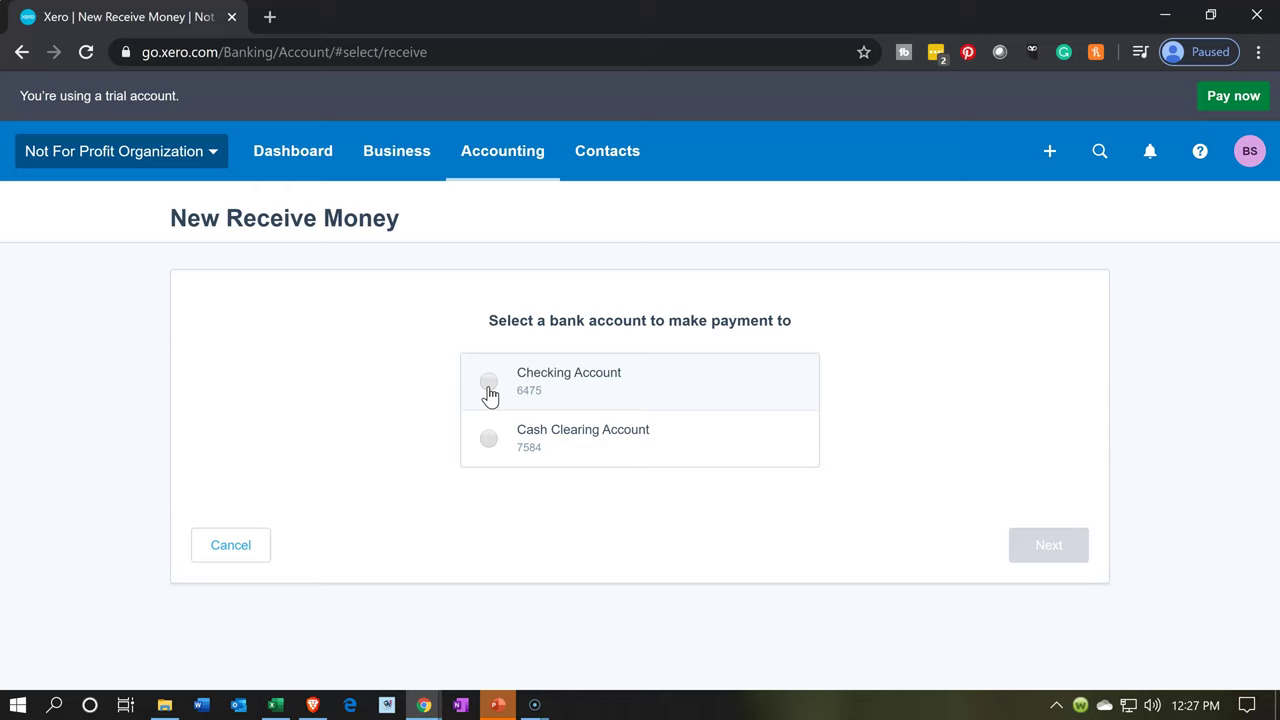
Step: Choose Checking Account as the receiving bank account and continue
click(490, 440)
click(490, 440)
click(490, 382)
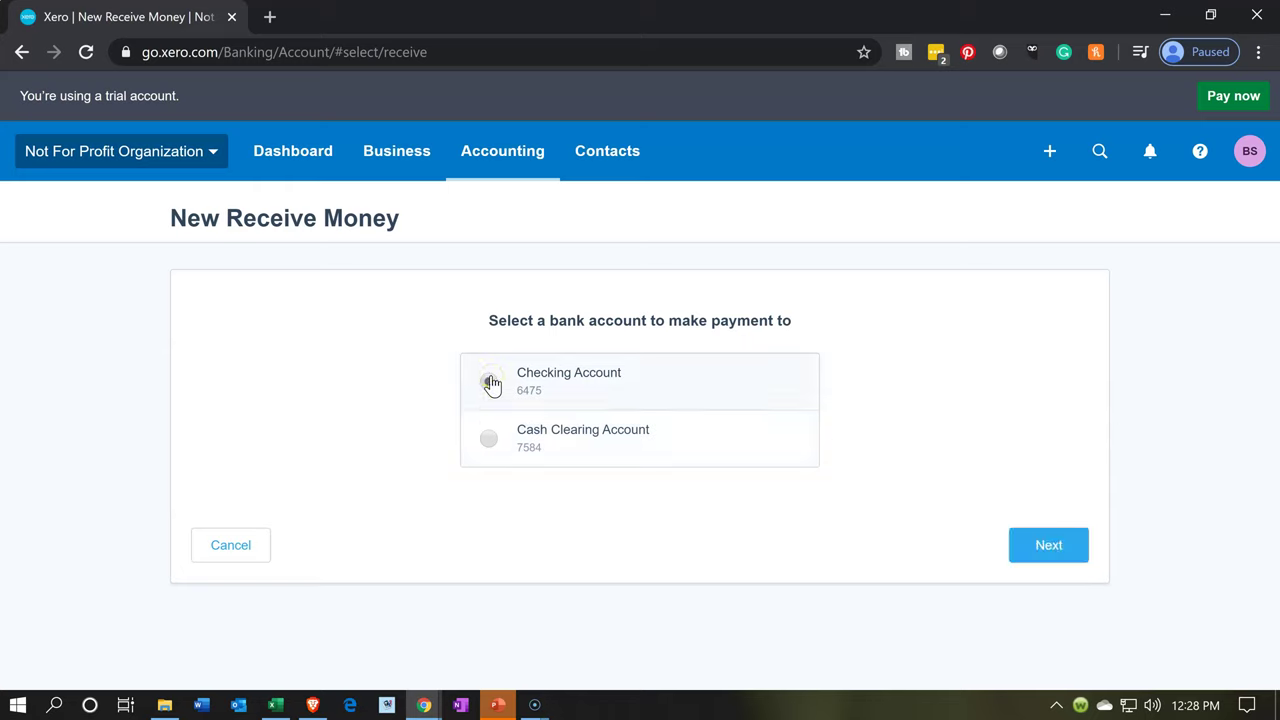
click(1076, 549)
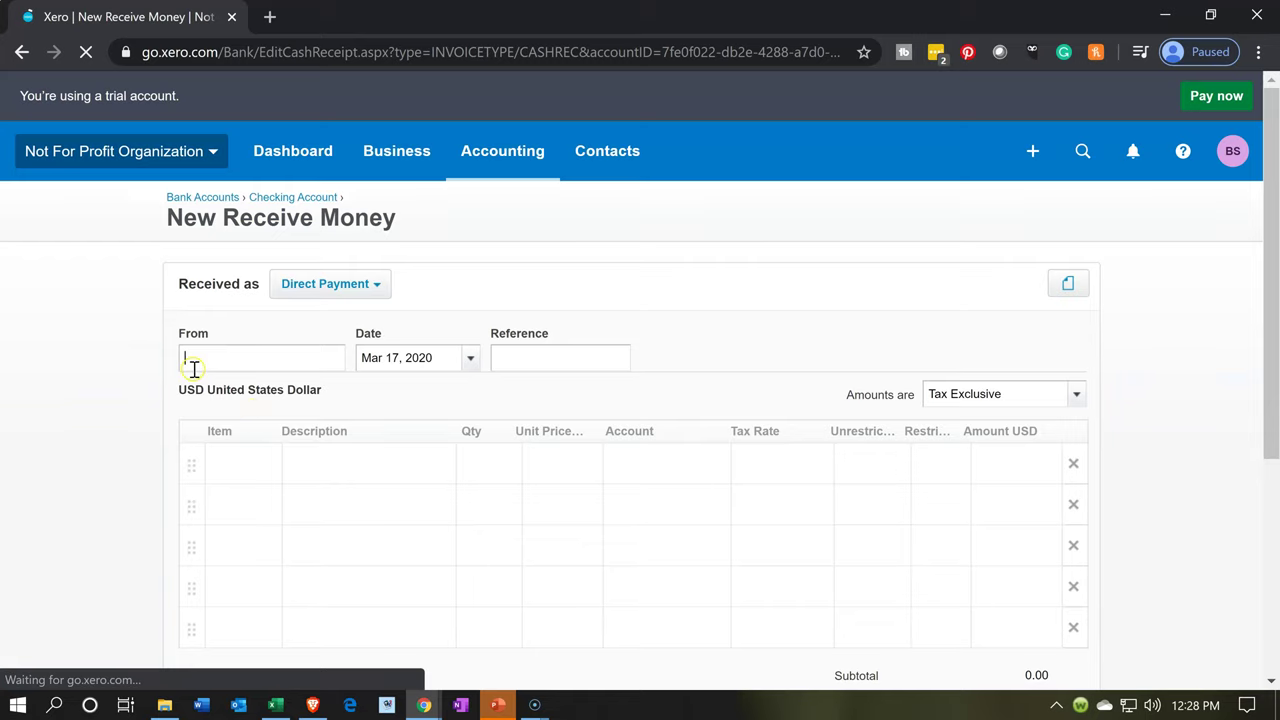
Step: Enter Donor 2 as the payer and date the receipt Jan 2, 2020
click(192, 366)
text(D)
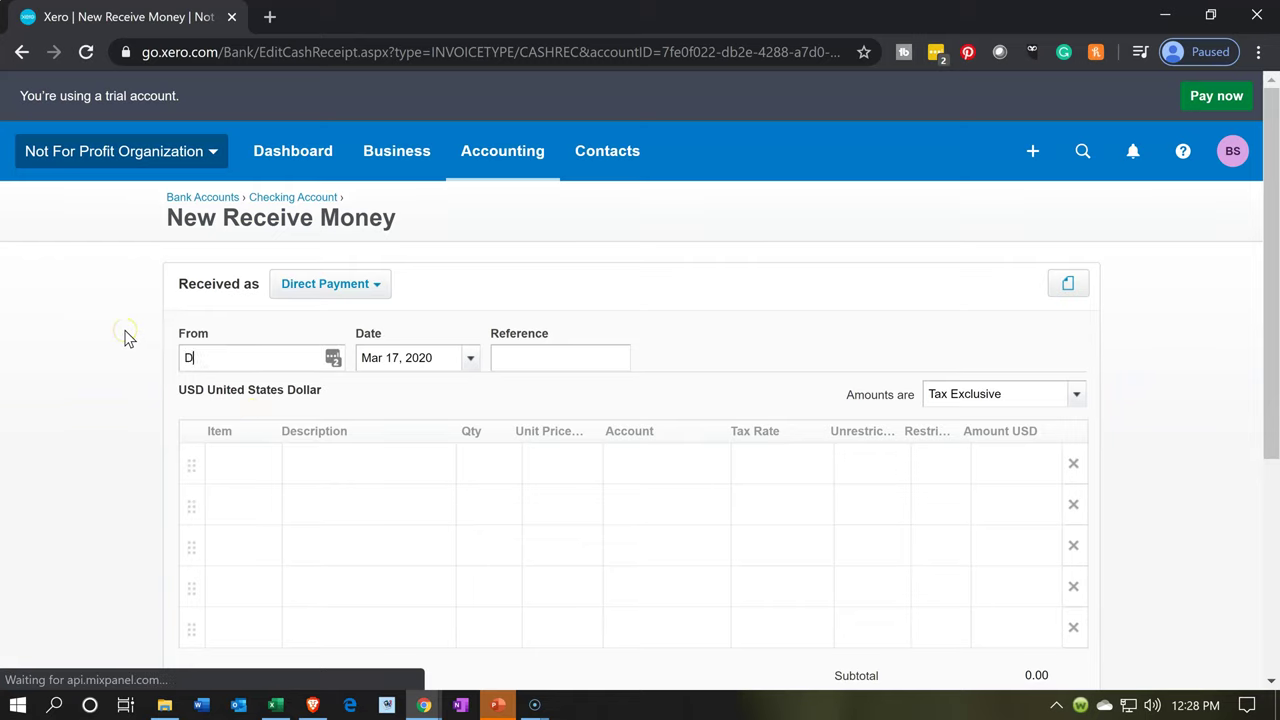
text(onor )
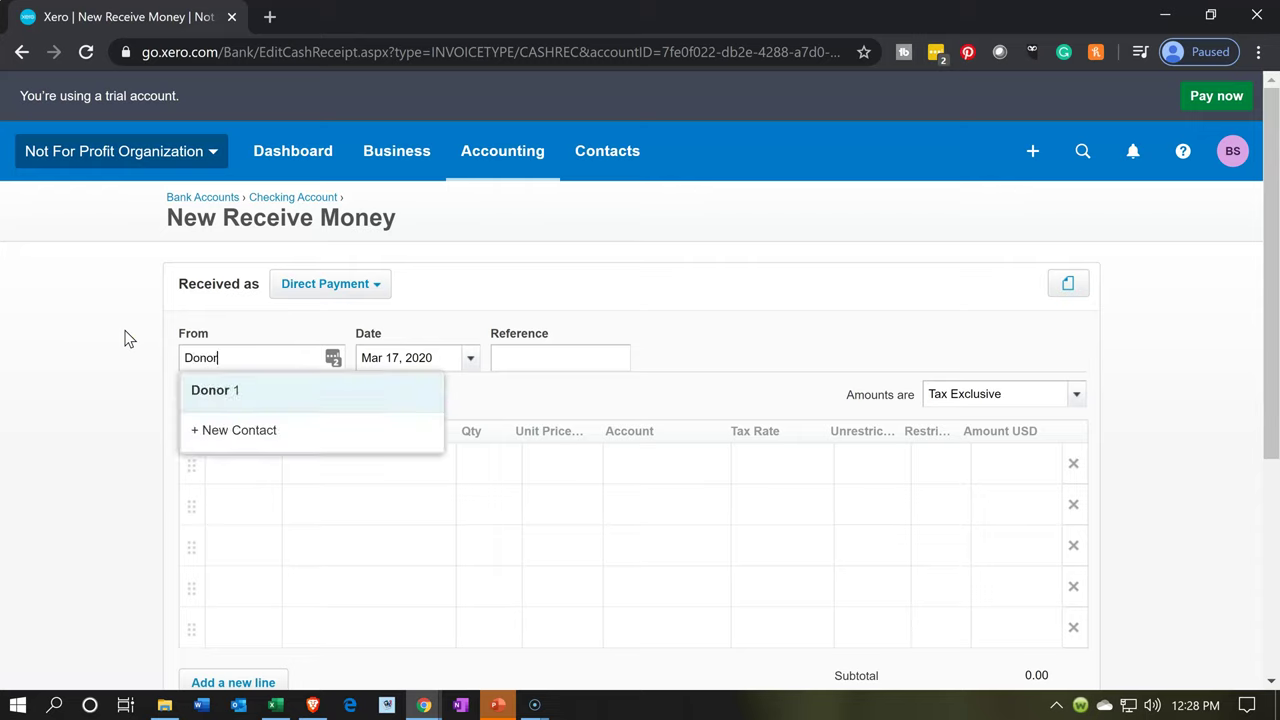
text(2)
key(Tab)
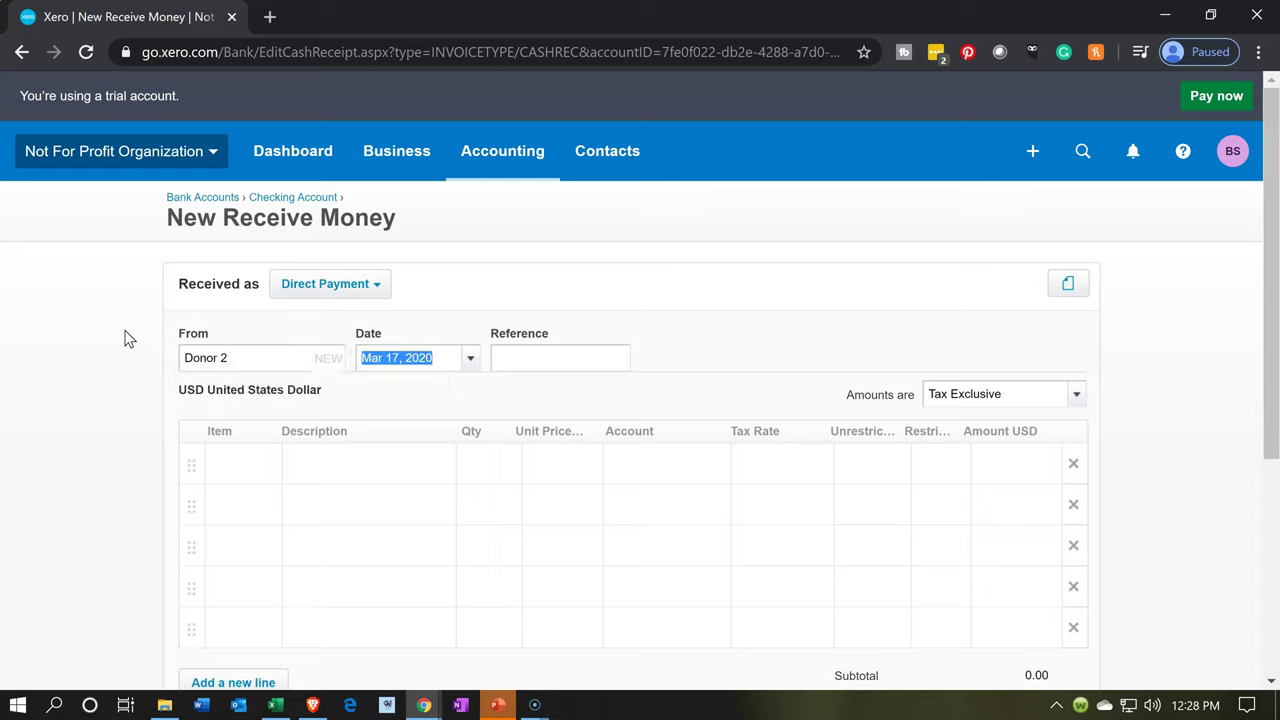
click(240, 361)
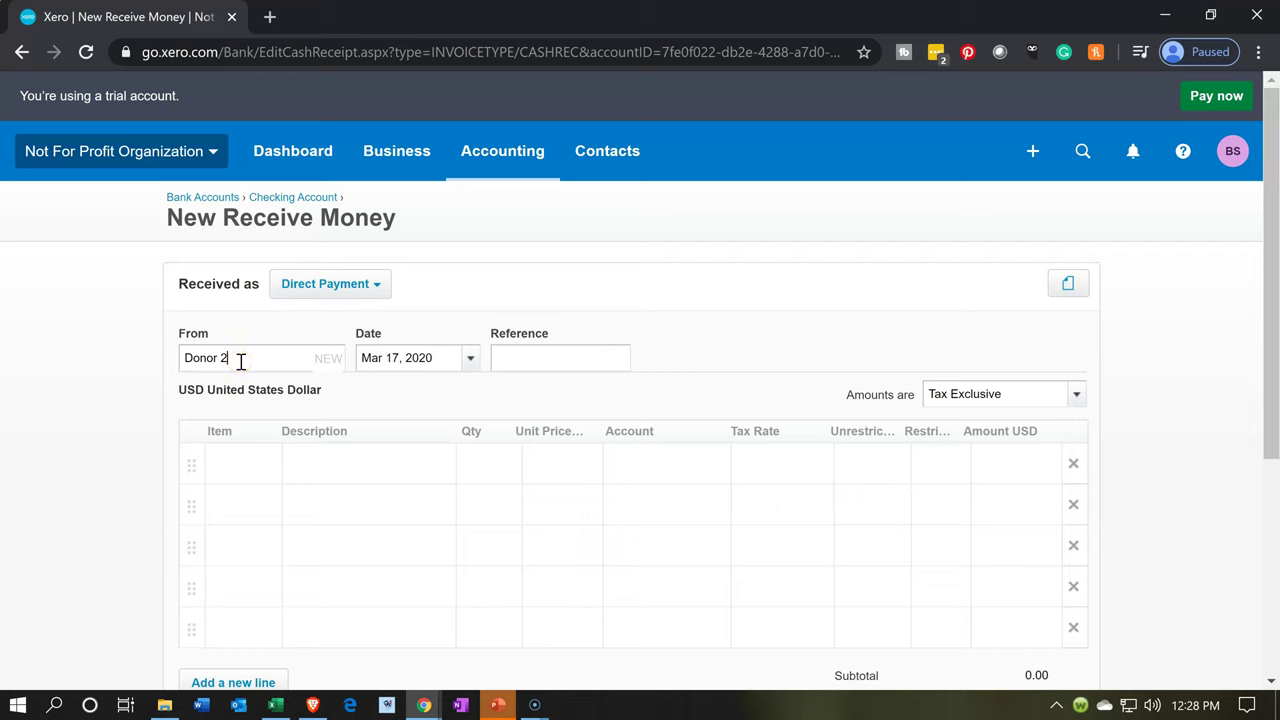
click(473, 360)
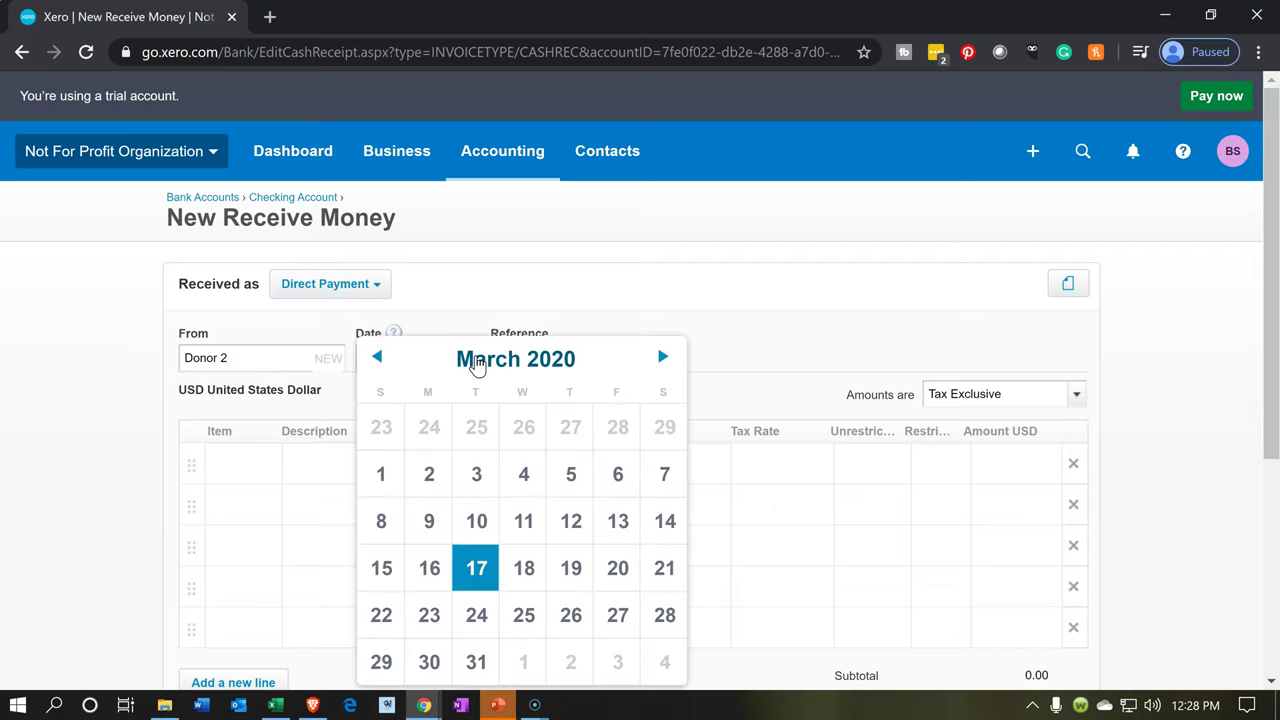
click(376, 359)
click(376, 359)
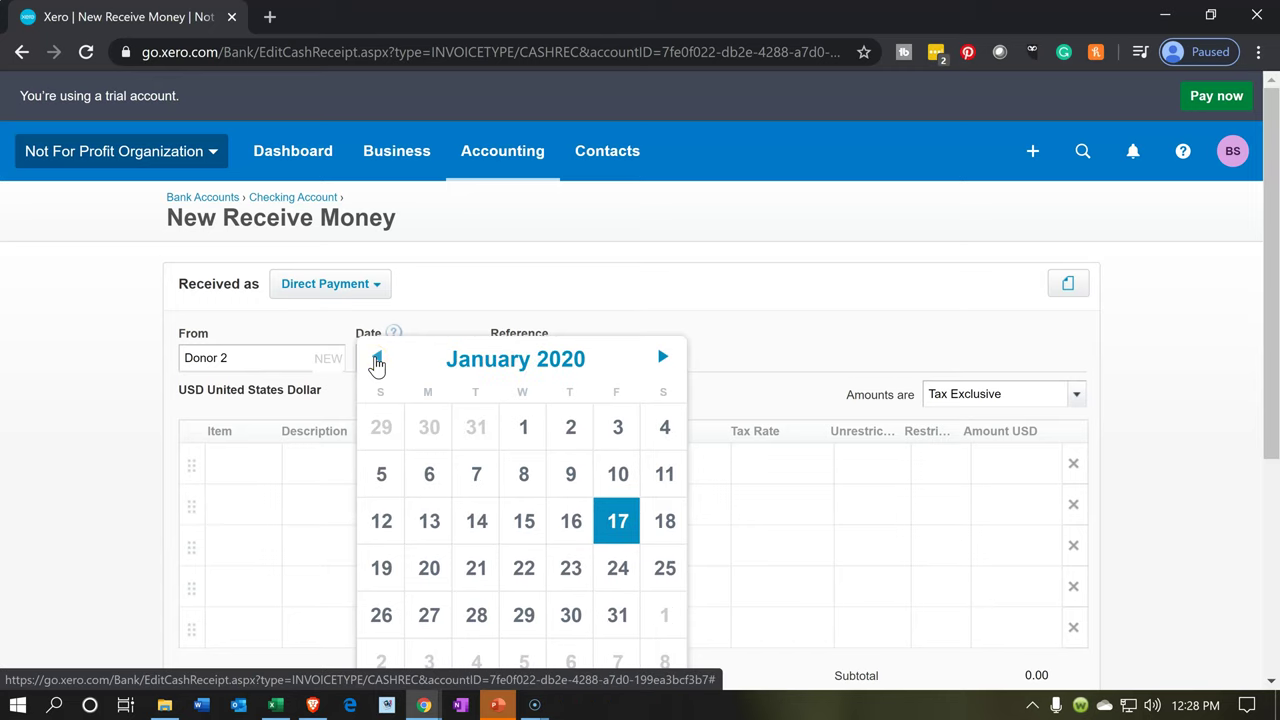
click(557, 432)
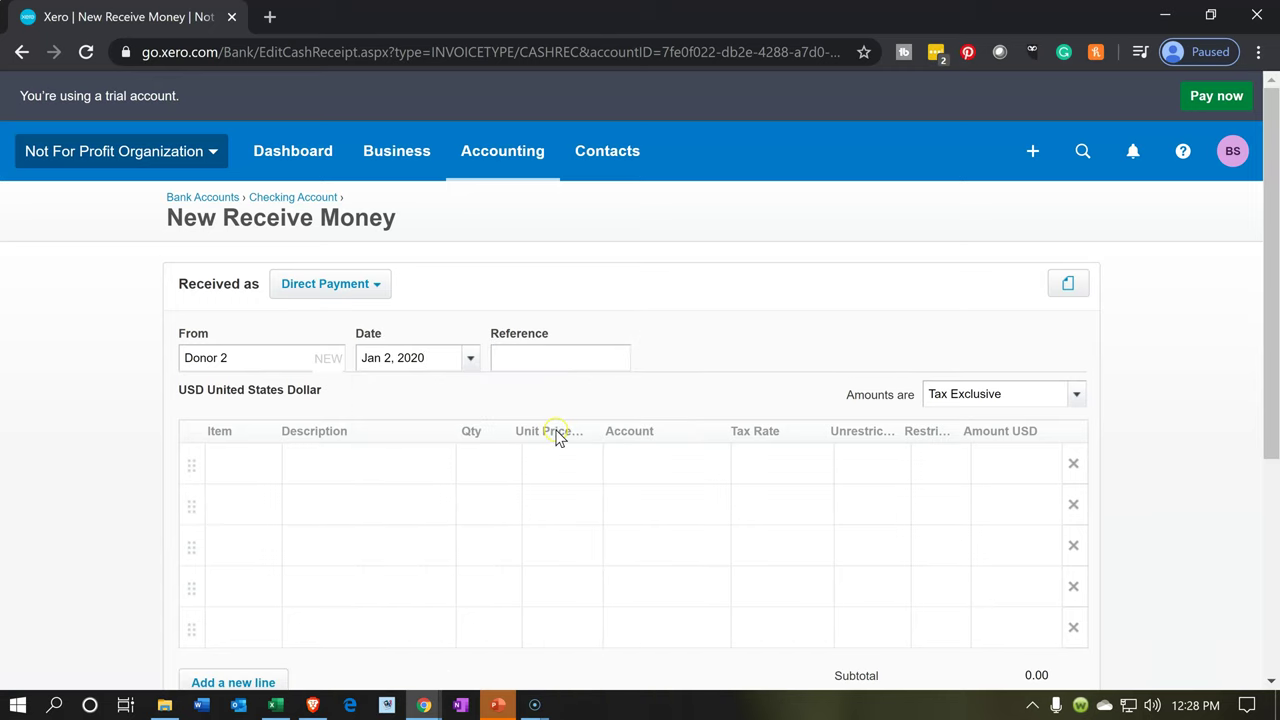
Step: Add the Donation item to the first line, then switch to the Excel workbook
click(257, 477)
text(do)
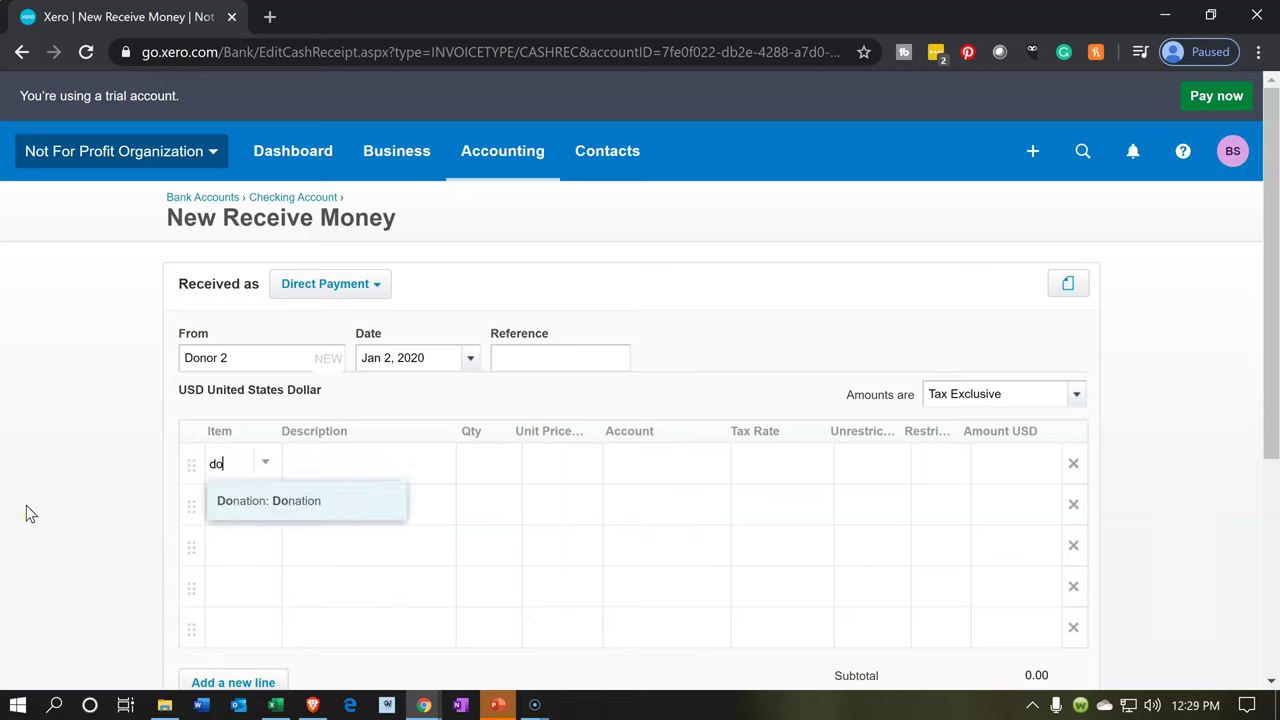
key(Tab)
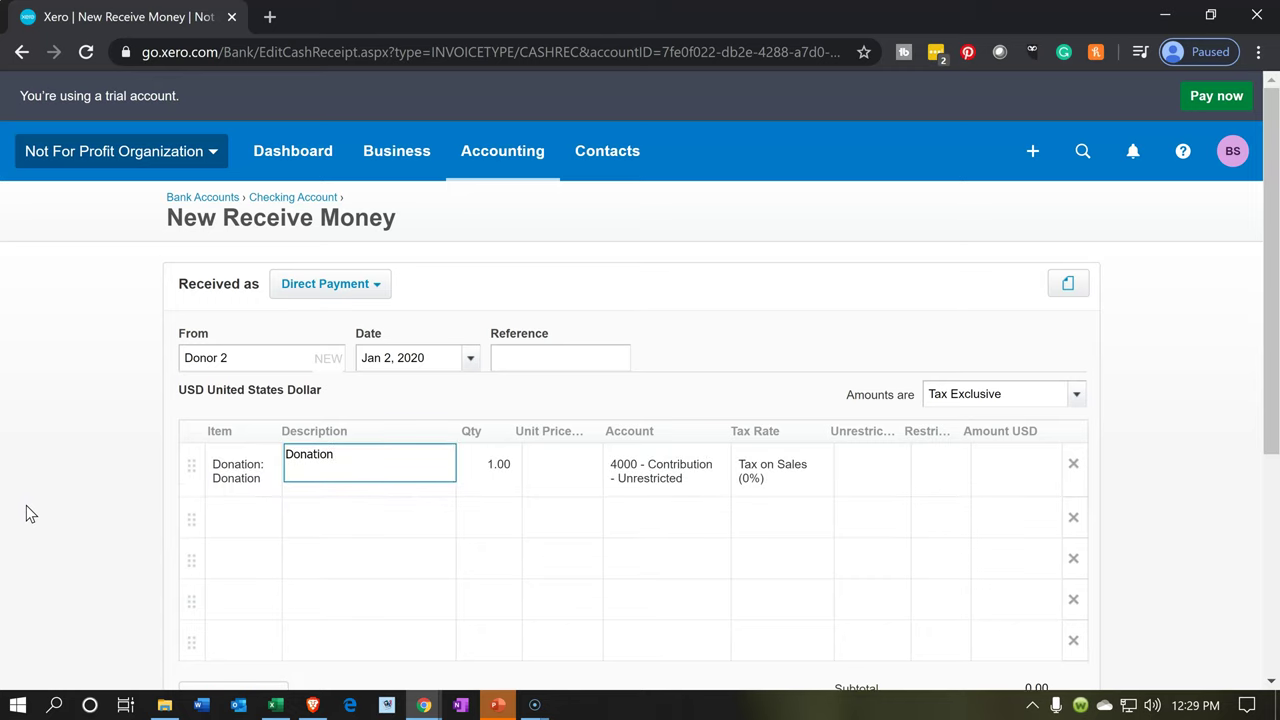
key(Tab)
key(Tab)
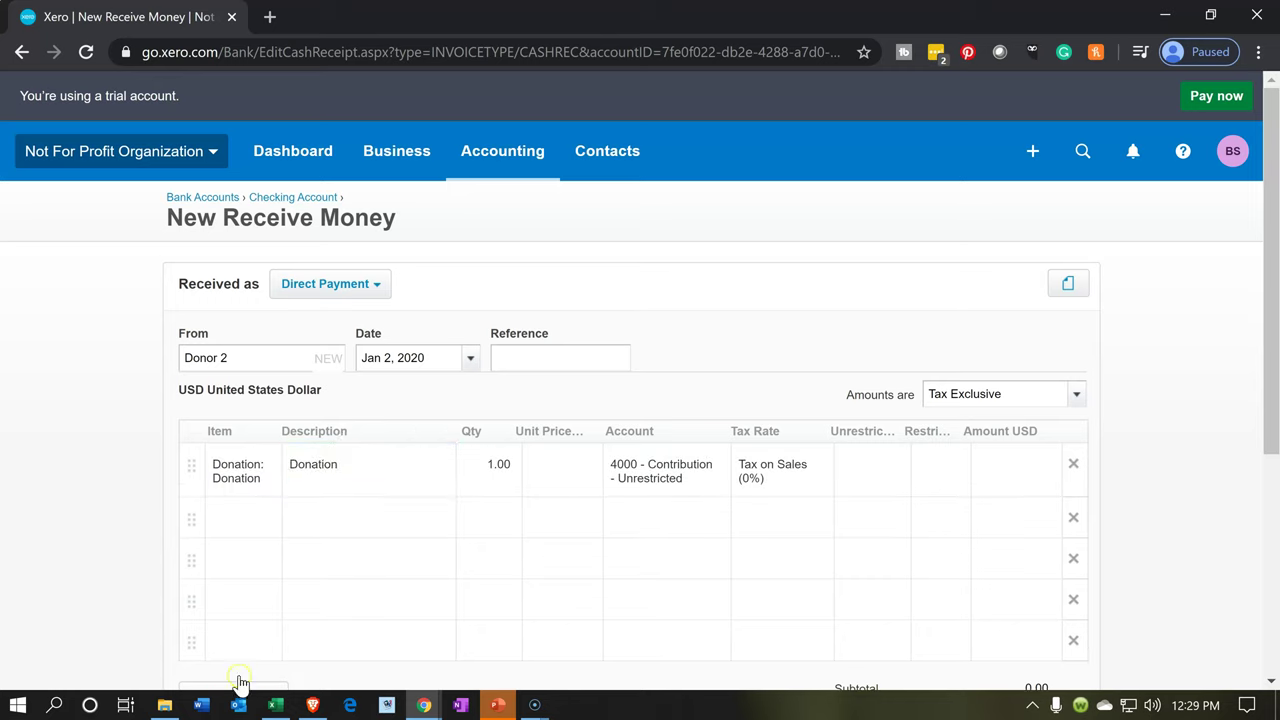
click(307, 699)
click(277, 705)
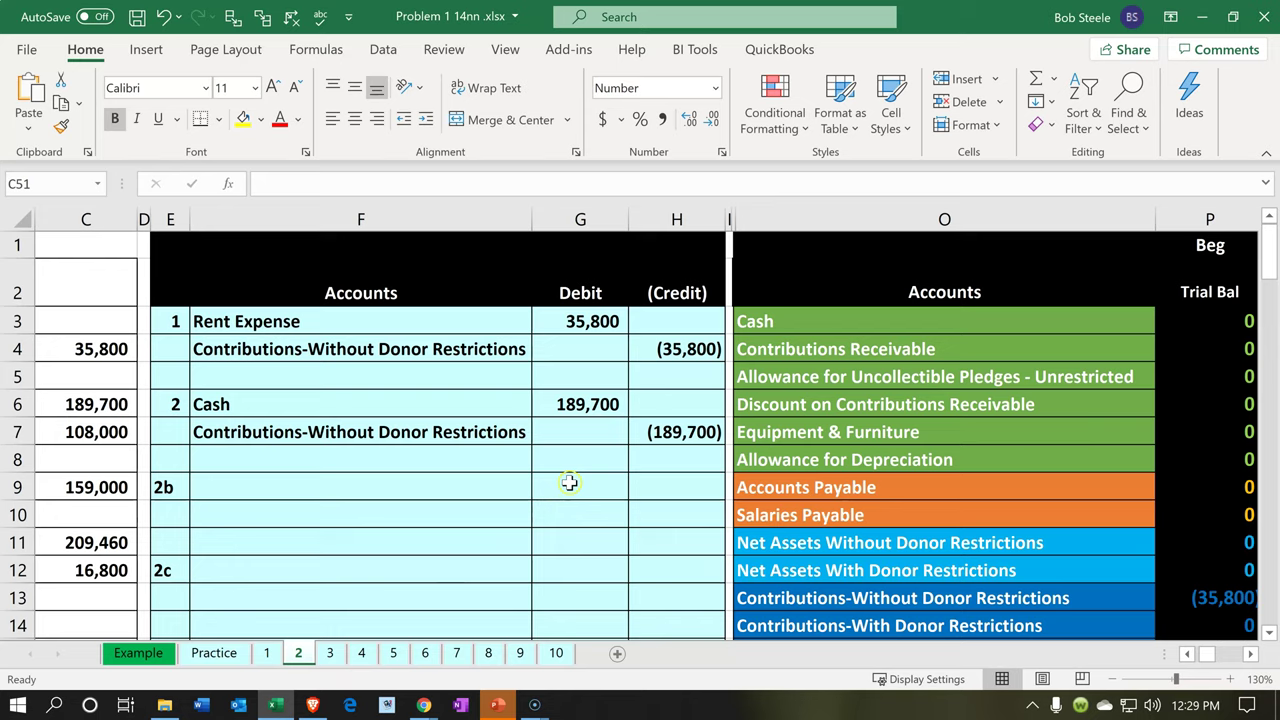
Step: After checking the 189,700 Cash debit, minimize Excel to return to the Xero receipt
click(1197, 22)
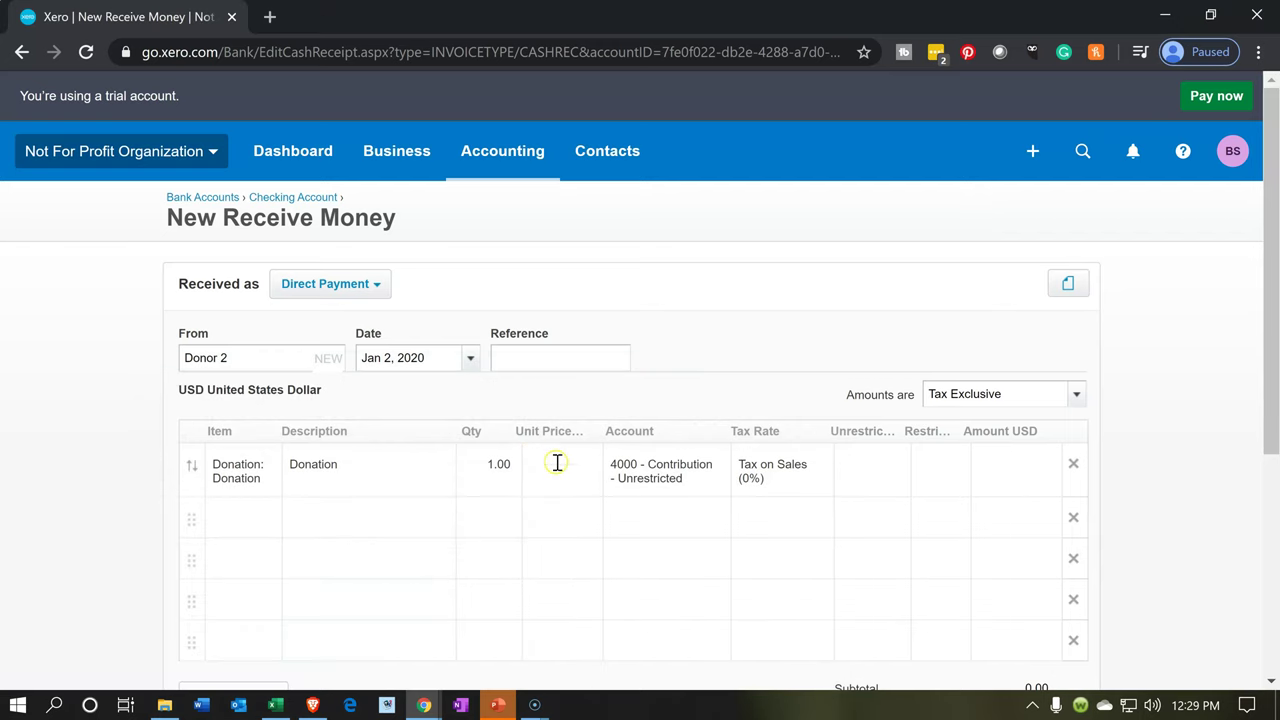
Step: Enter 189,700 as the Donation line's unit price
click(557, 462)
text(189700)
key(Tab)
key(Tab)
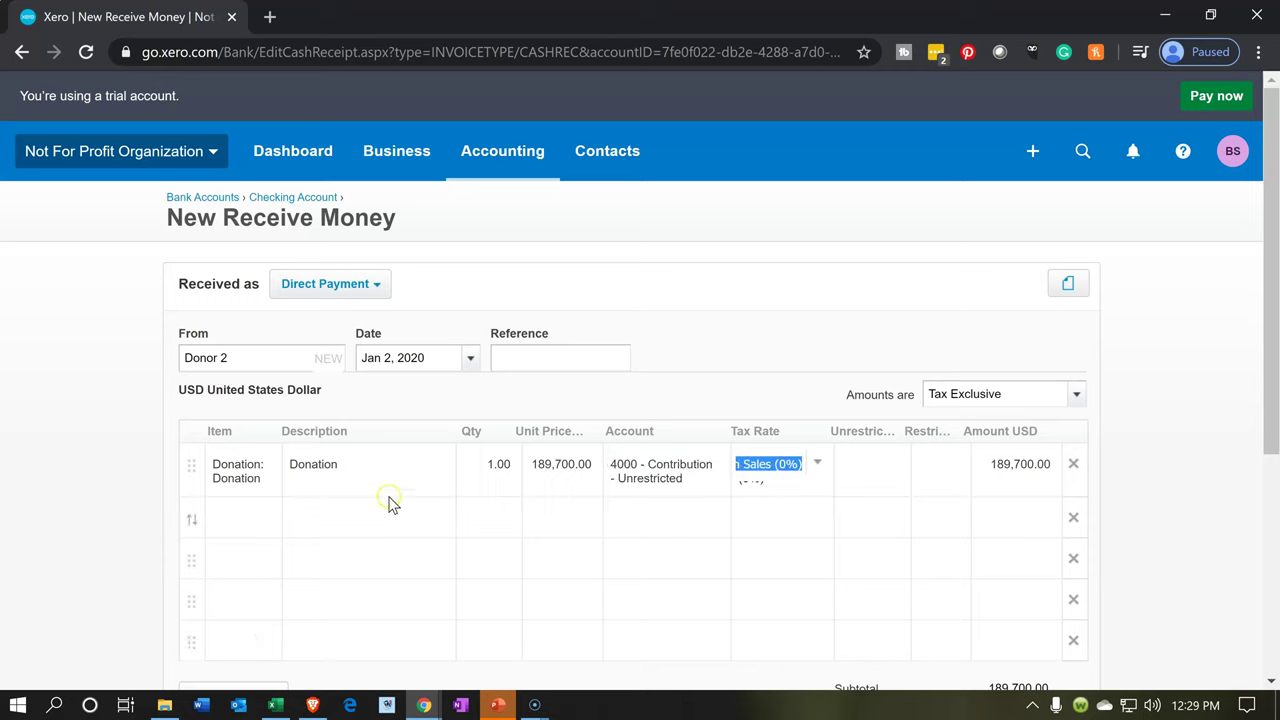
key(Tab)
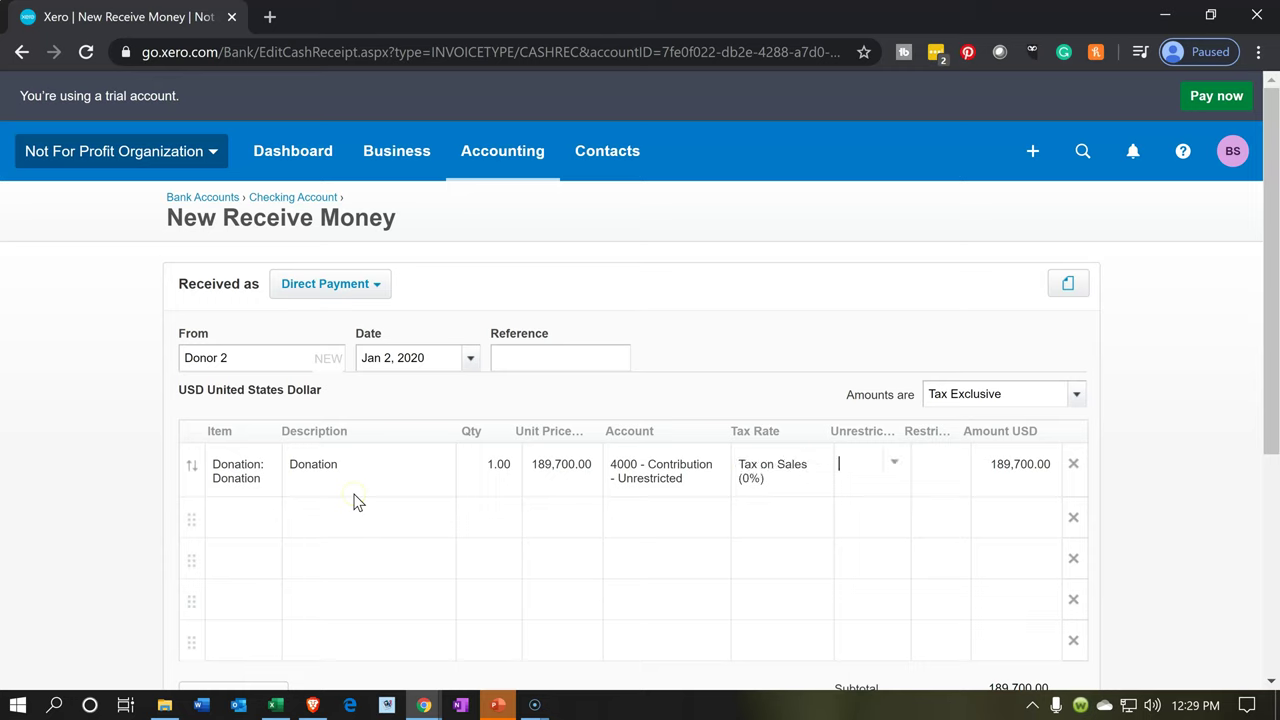
Step: Tag the Donation line as Fundraising 20% under unrestricted tracking and check the 189,700.00 total
click(897, 459)
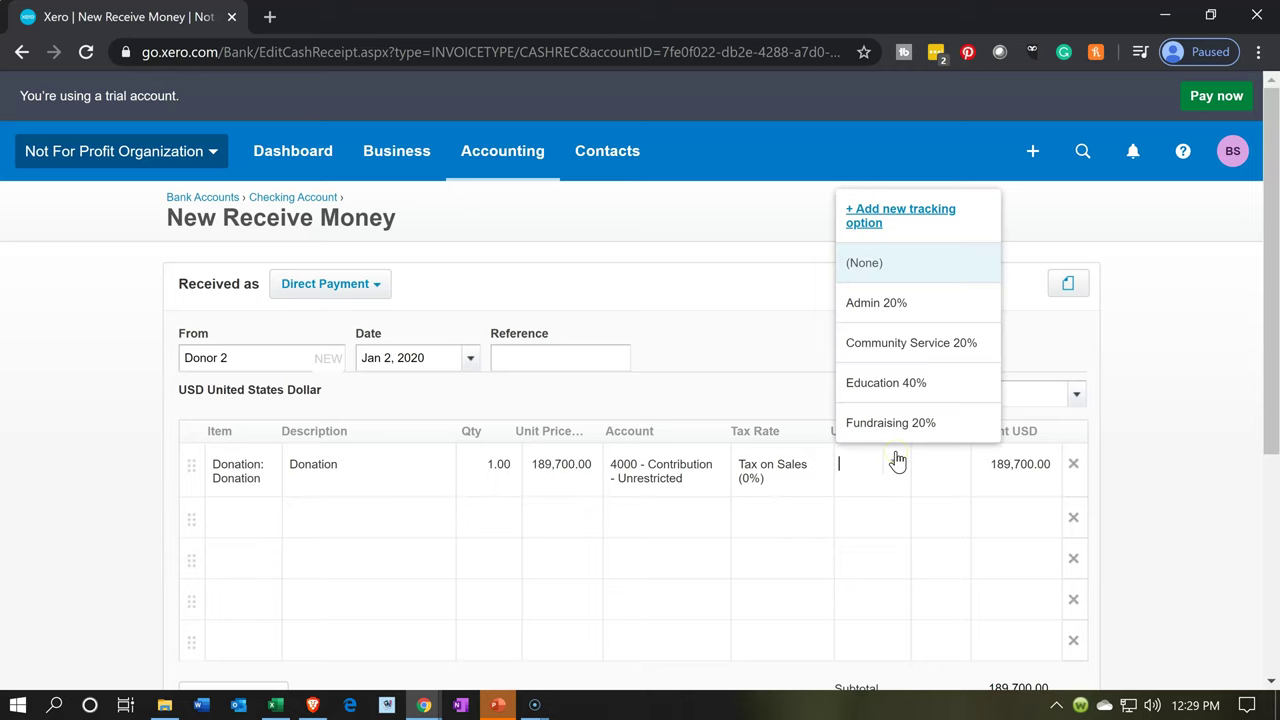
click(893, 424)
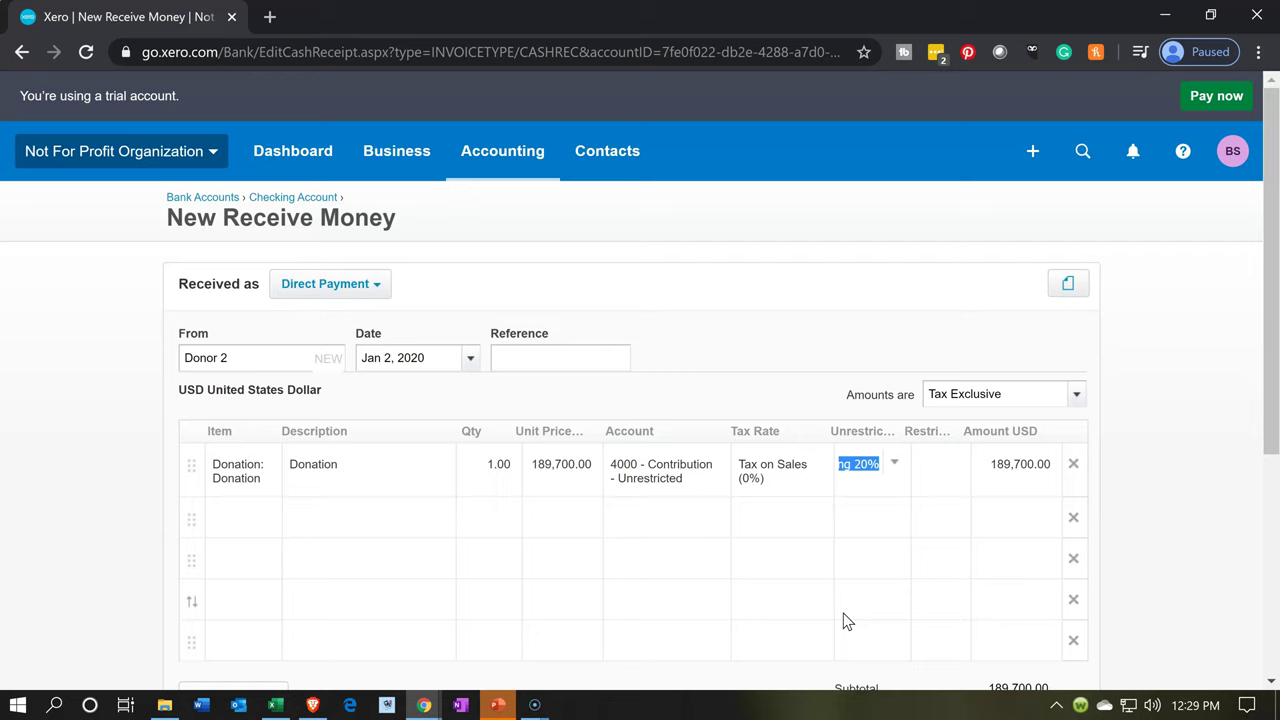
key(Tab)
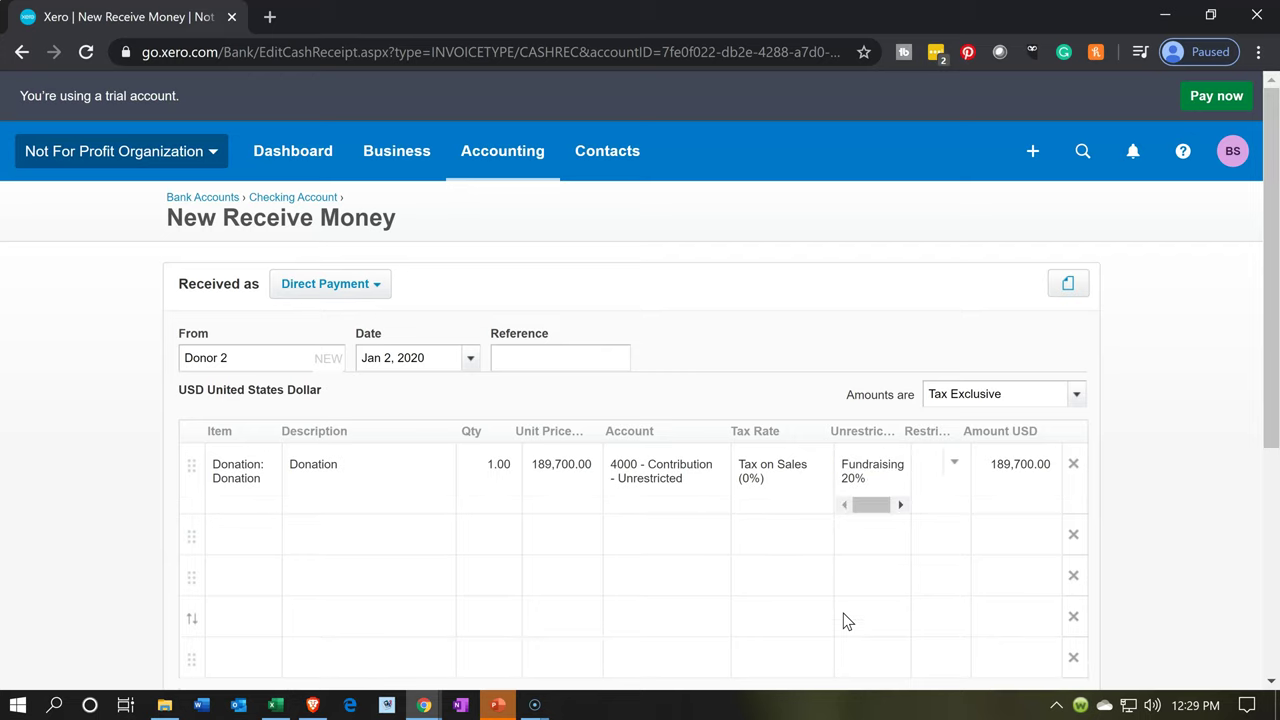
key(Tab)
click(87, 562)
click(626, 515)
scroll(625, 512, down, 2)
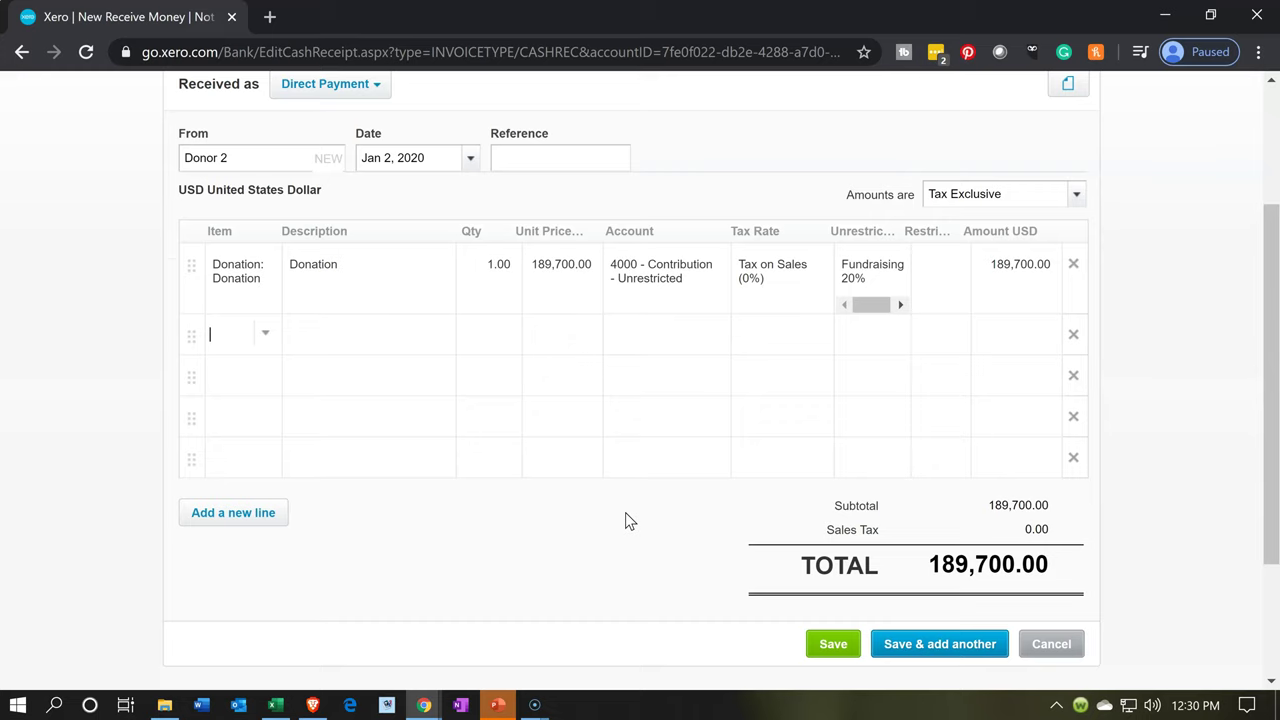
scroll(625, 521, up, 1)
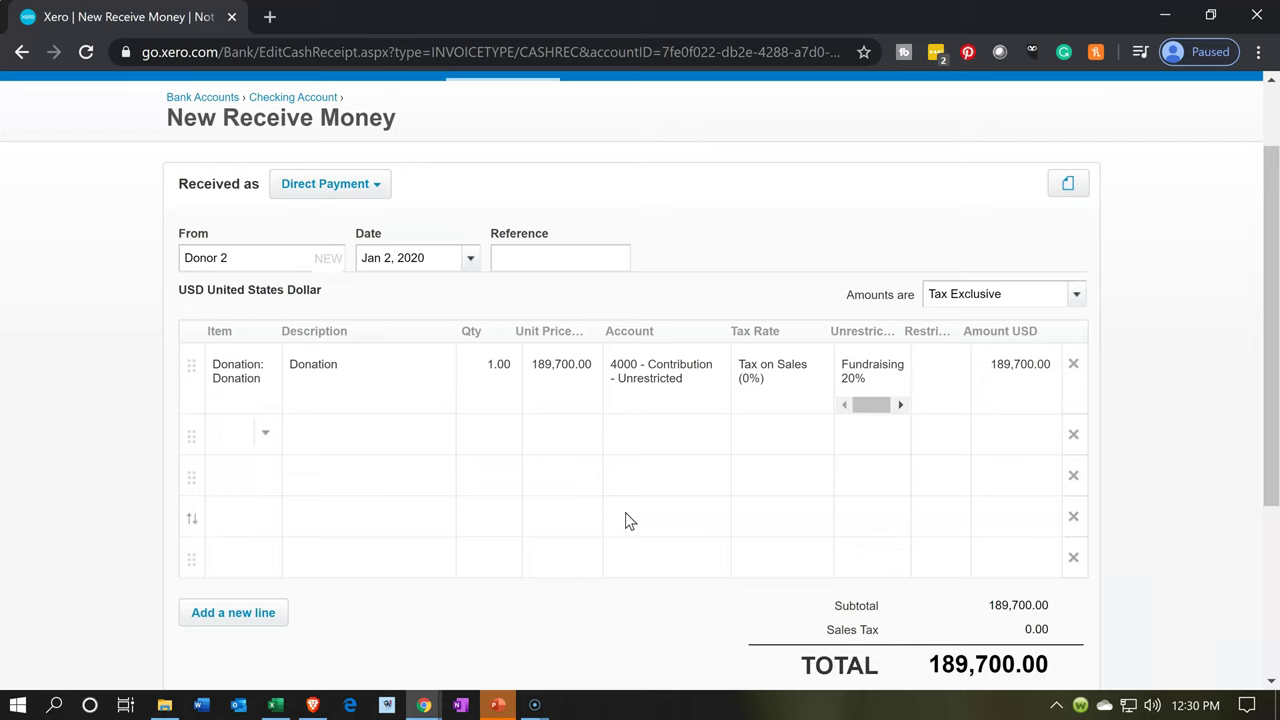
scroll(625, 521, down, 1)
Step: Save the Donor 2 receipt, then open the Balance Sheet report from Accounting
click(825, 645)
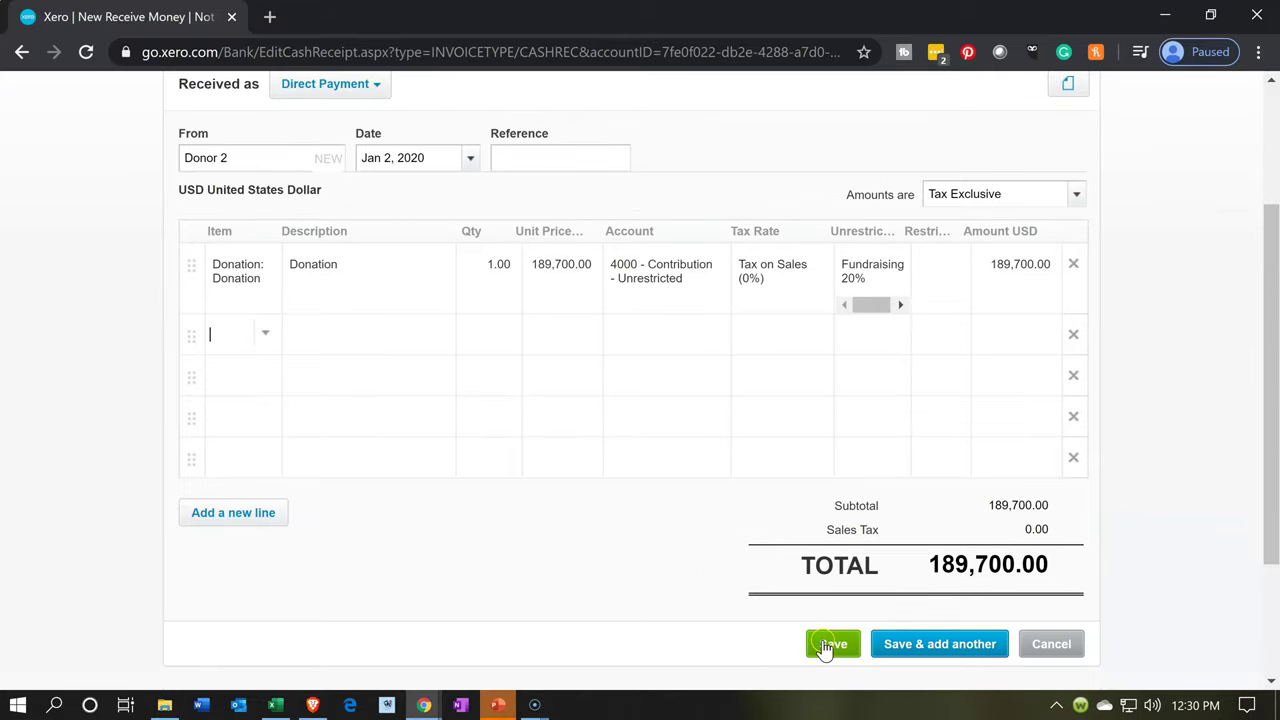
click(825, 647)
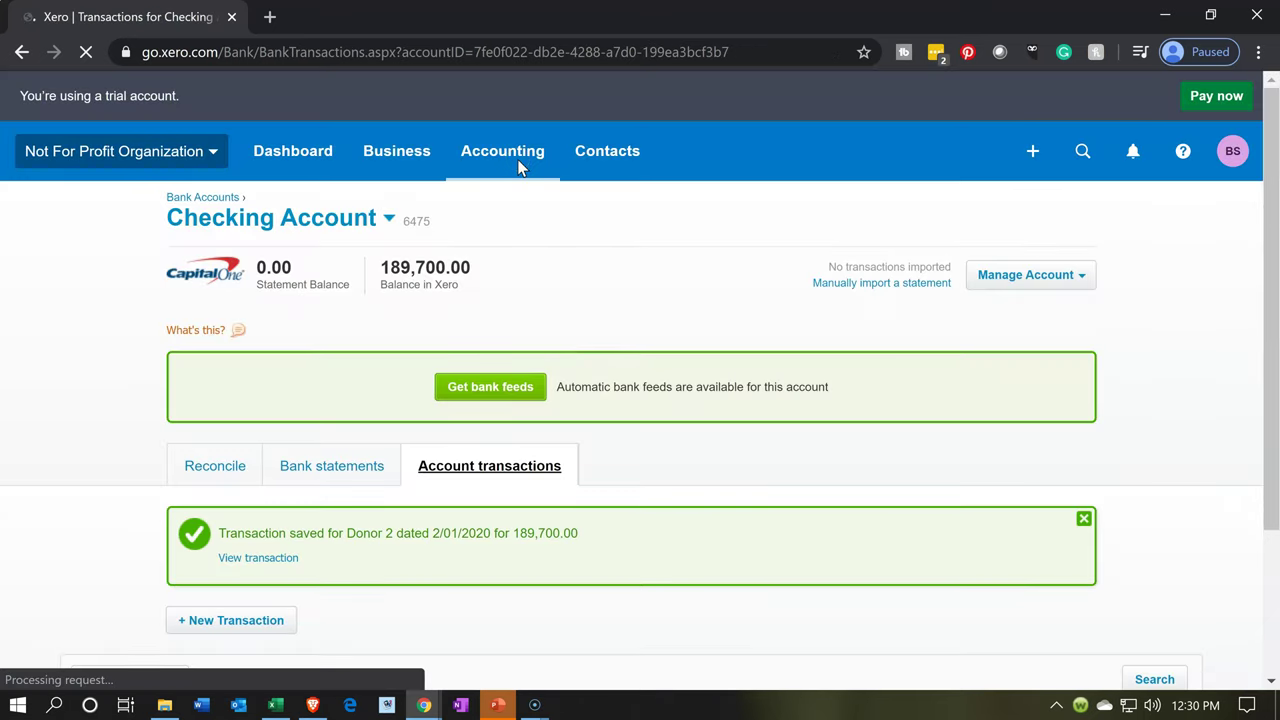
click(518, 167)
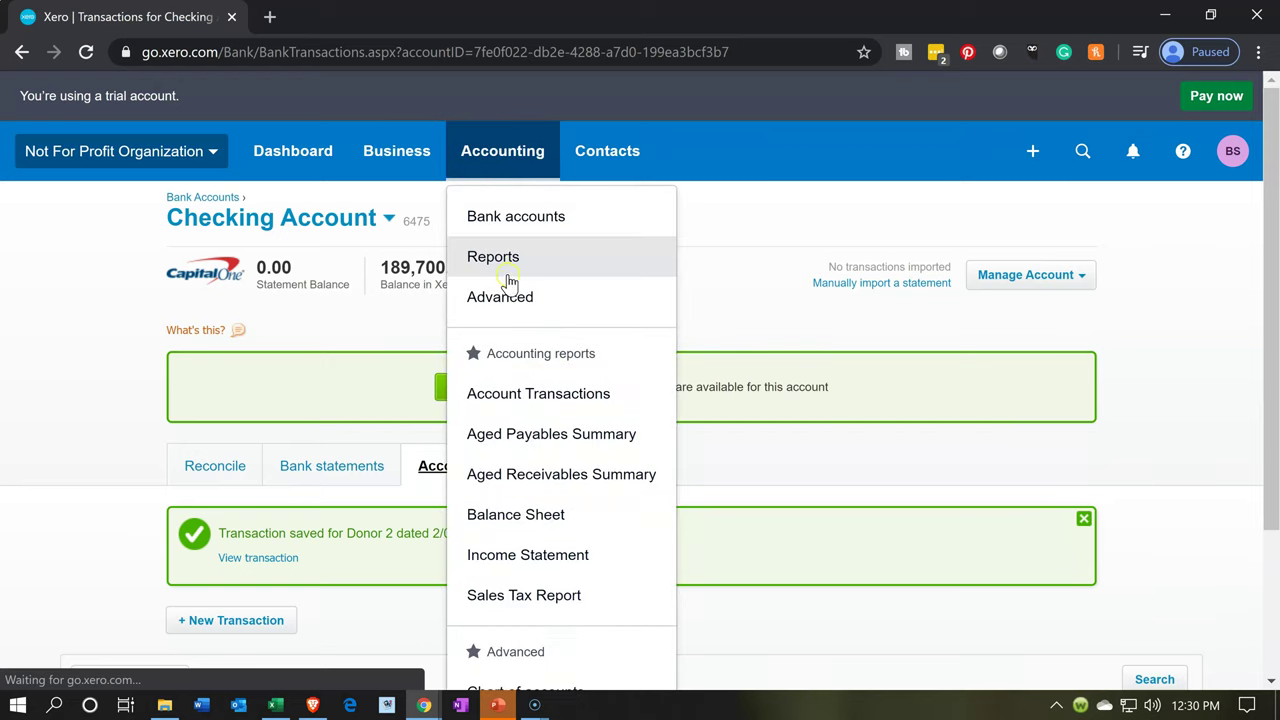
click(527, 514)
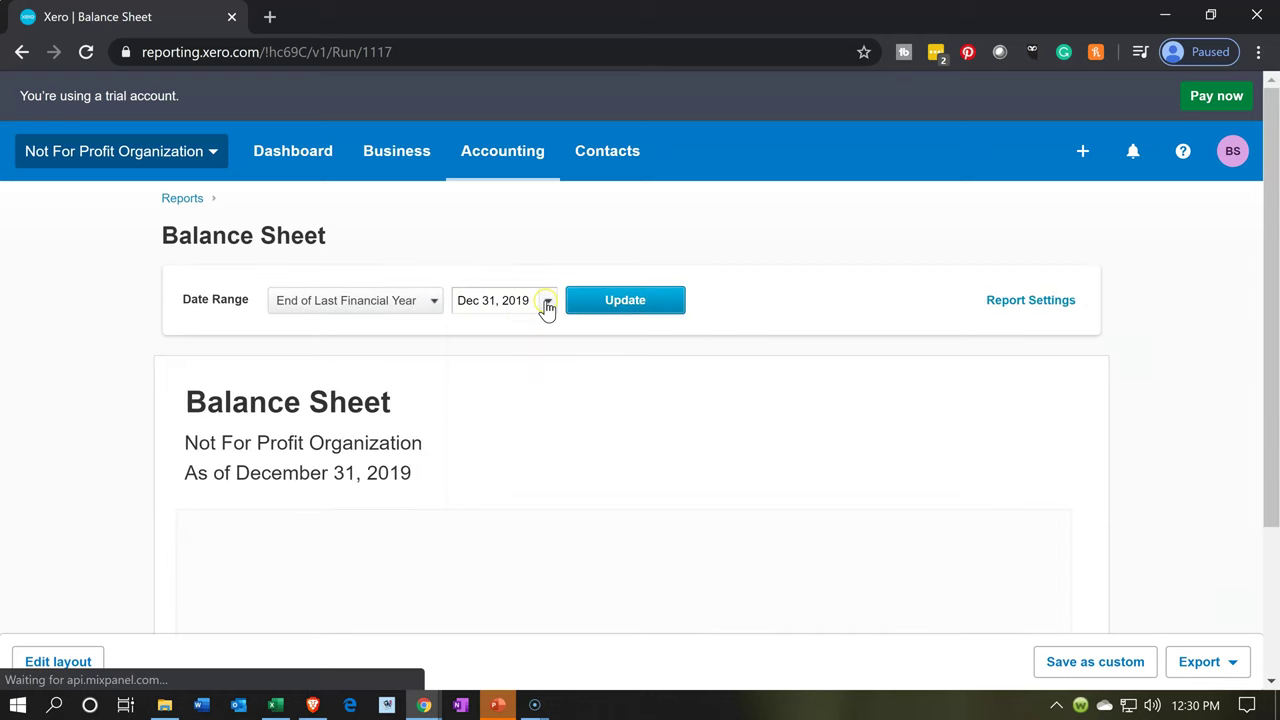
Step: Rerun the Balance Sheet as of Jan 31, 2020 and confirm Checking Account shows 189,700.00
click(548, 303)
click(762, 337)
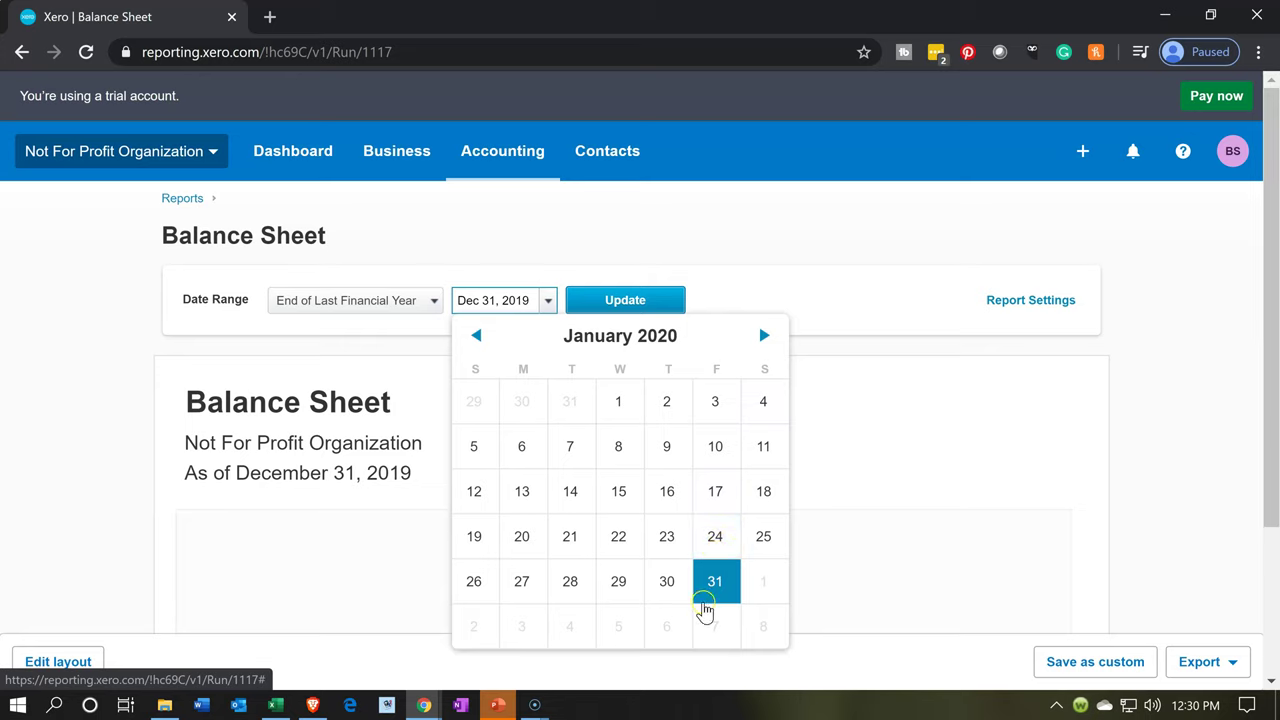
click(708, 598)
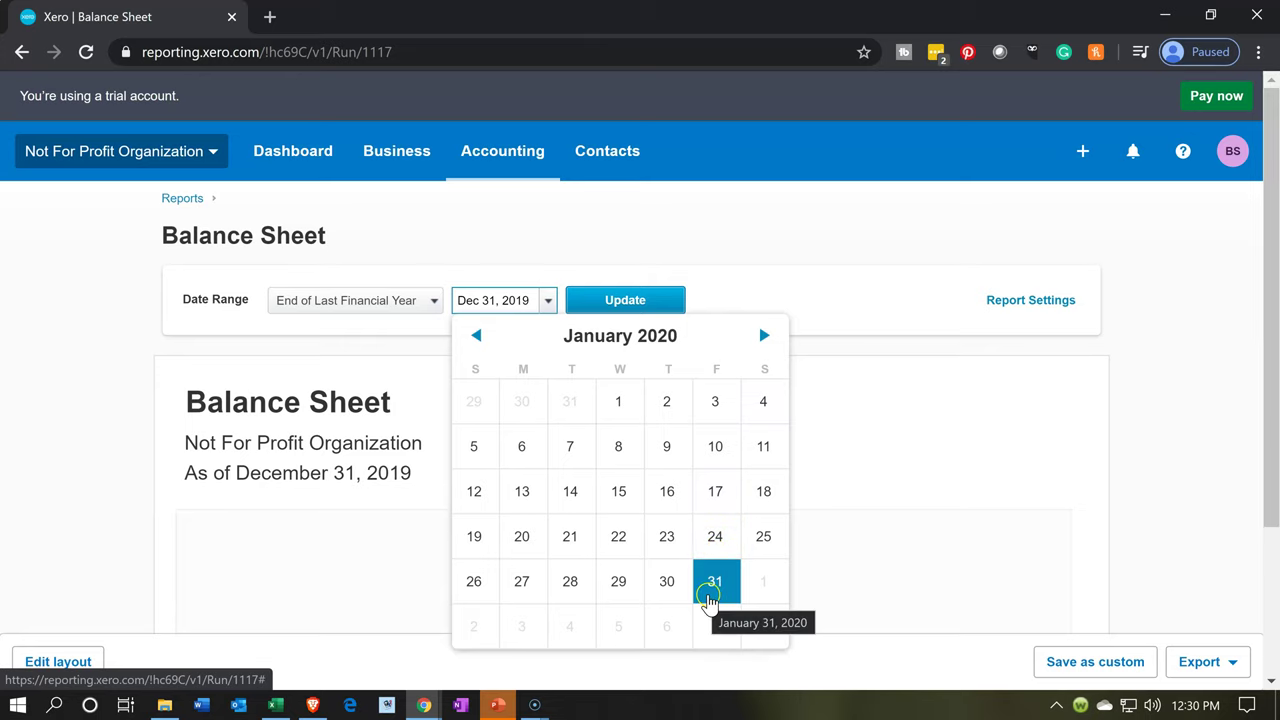
click(657, 300)
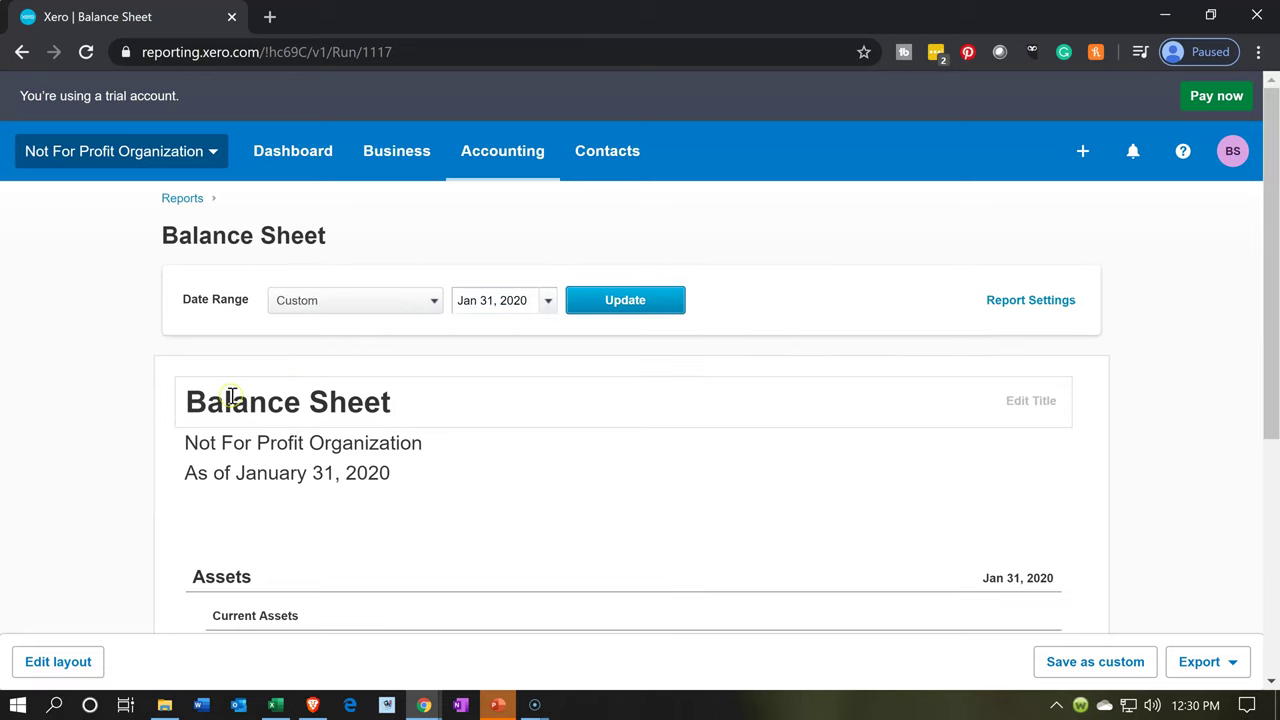
scroll(232, 396, down, 1)
scroll(232, 396, down, 3)
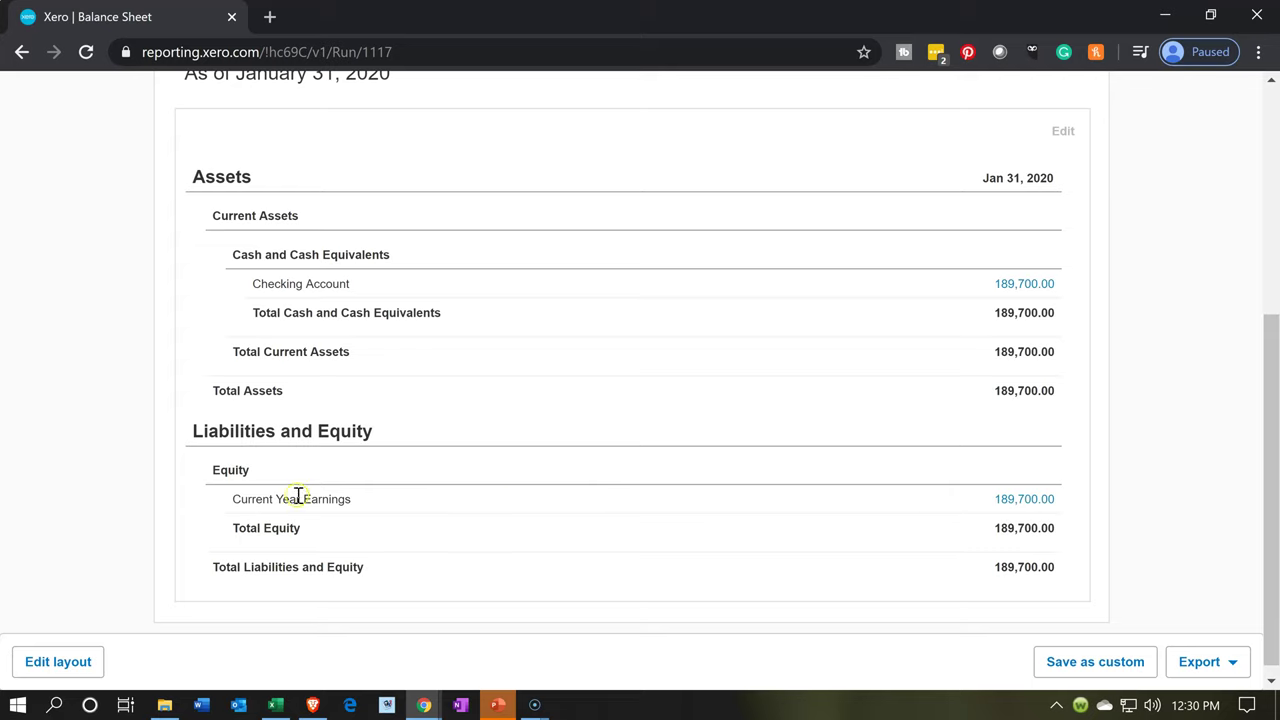
scroll(200, 455, up, 5)
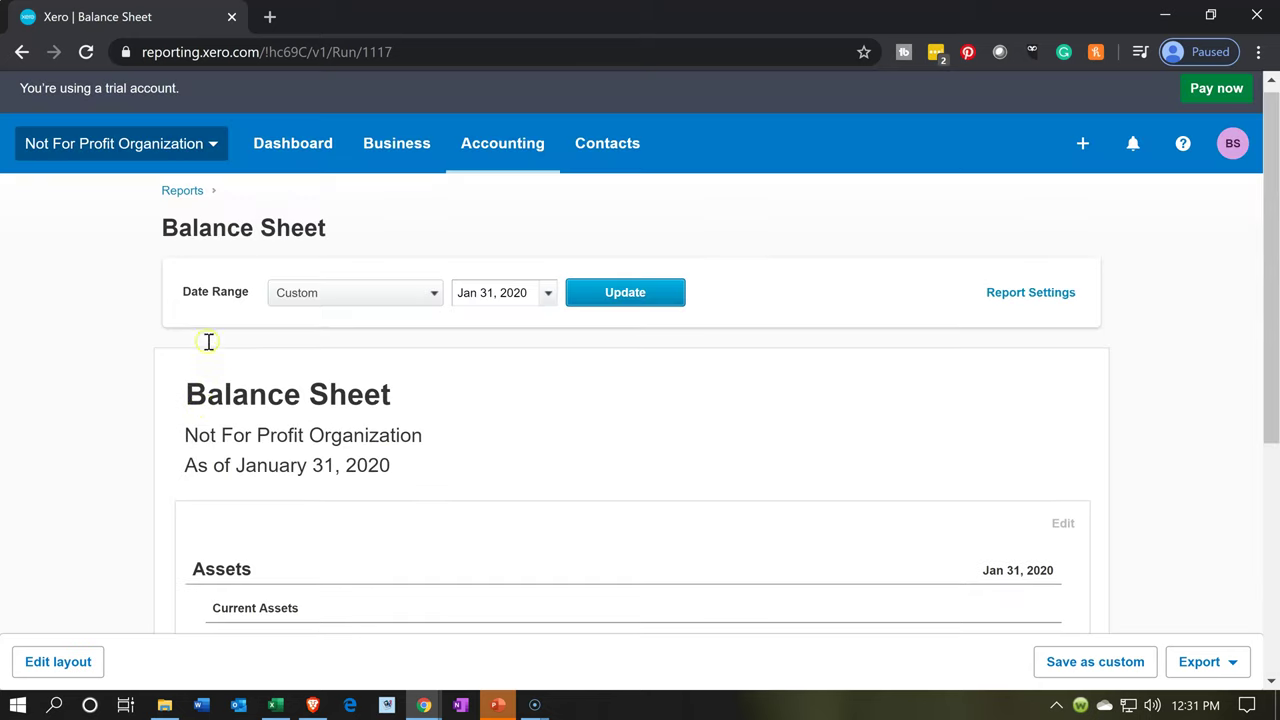
Step: Duplicate the Balance Sheet browser tab and return to the original tab
right_click(175, 16)
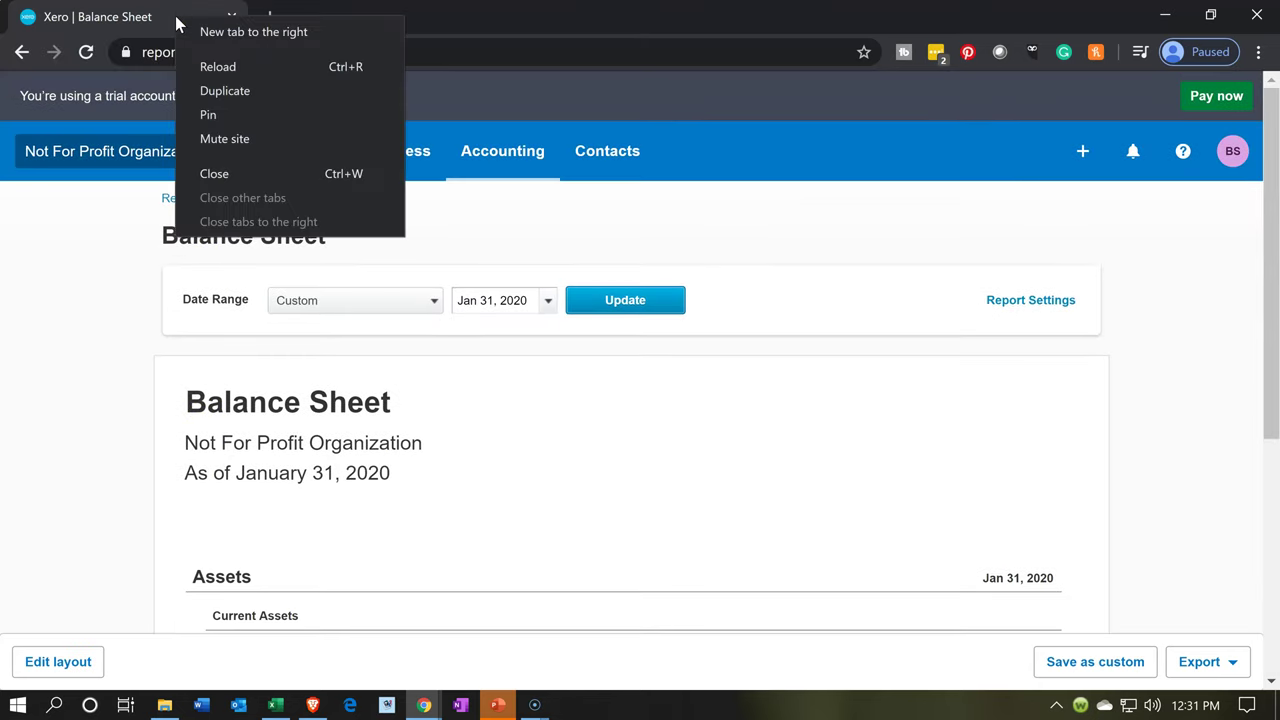
click(193, 92)
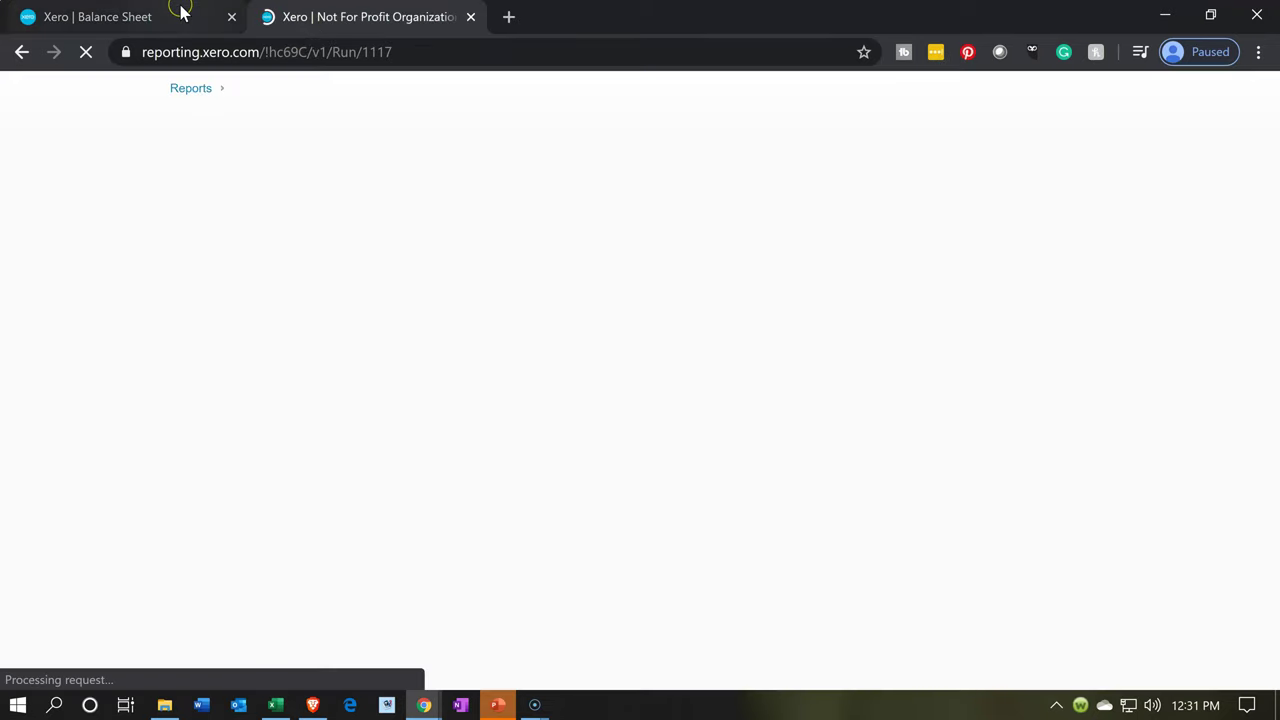
click(181, 14)
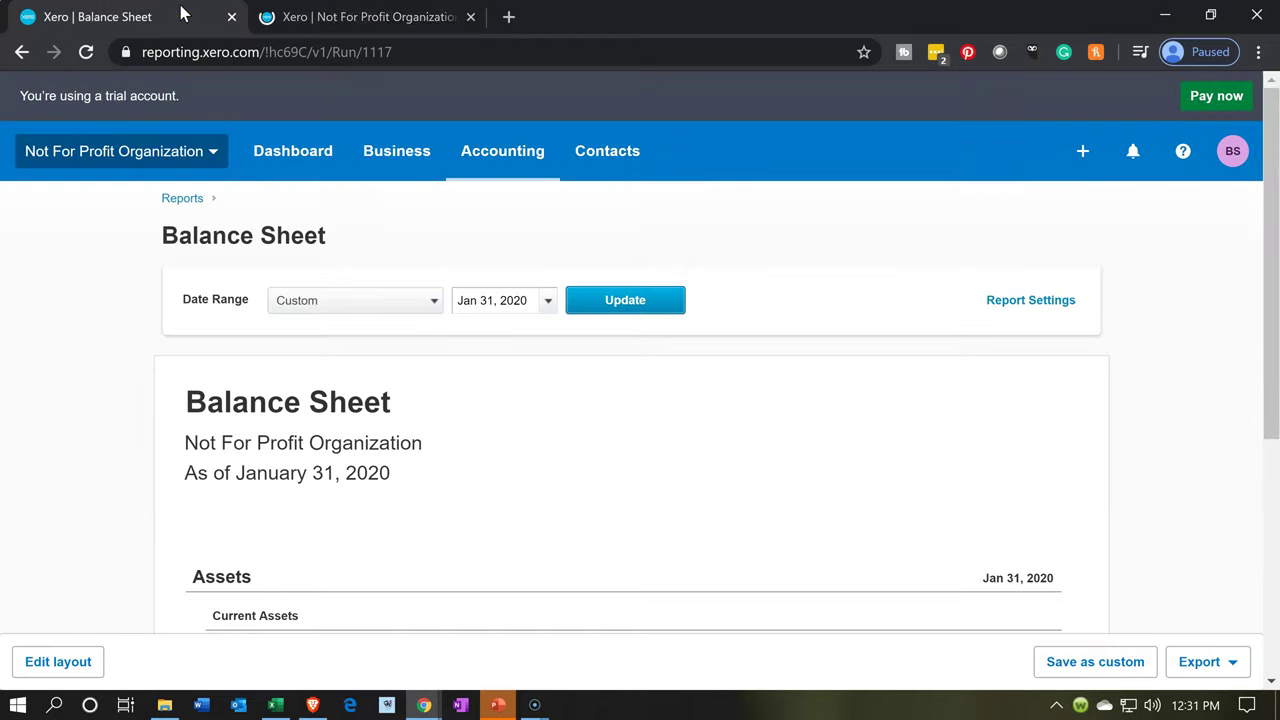
Step: Open the Income Statement, showing Contribution - Unrestricted 225,500.00 and Operating Income 189,700.00
click(490, 160)
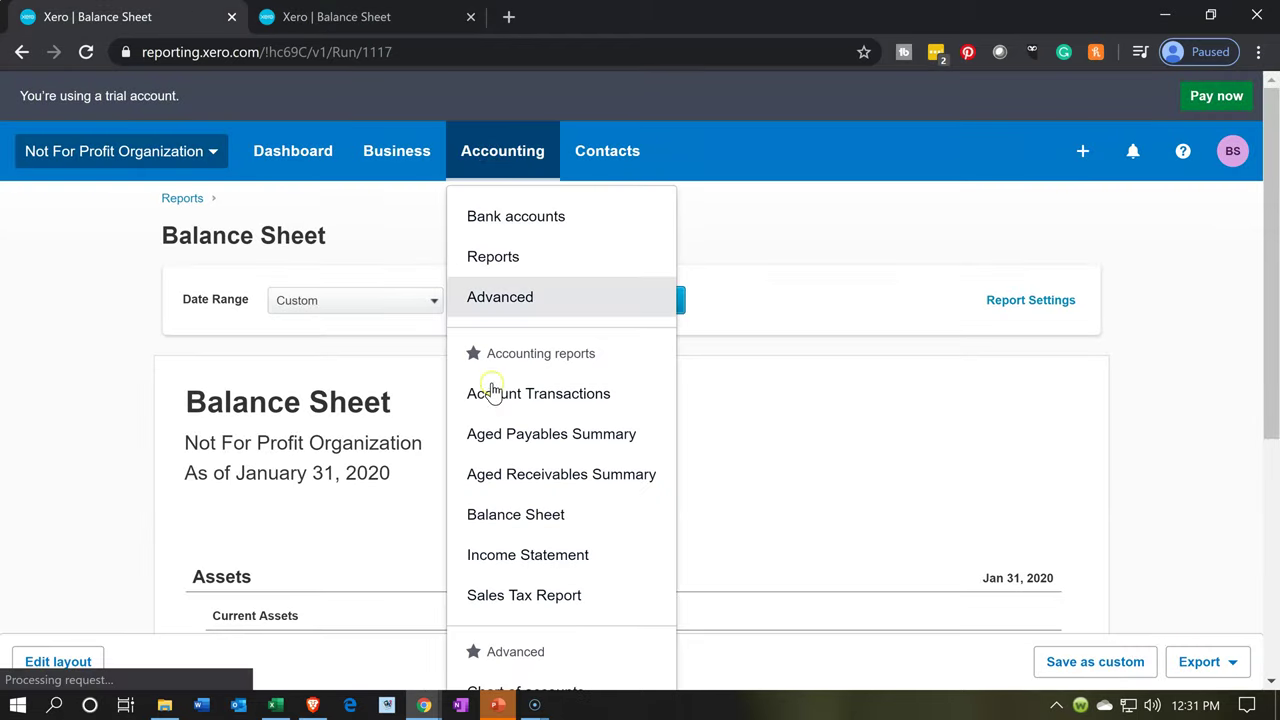
click(497, 556)
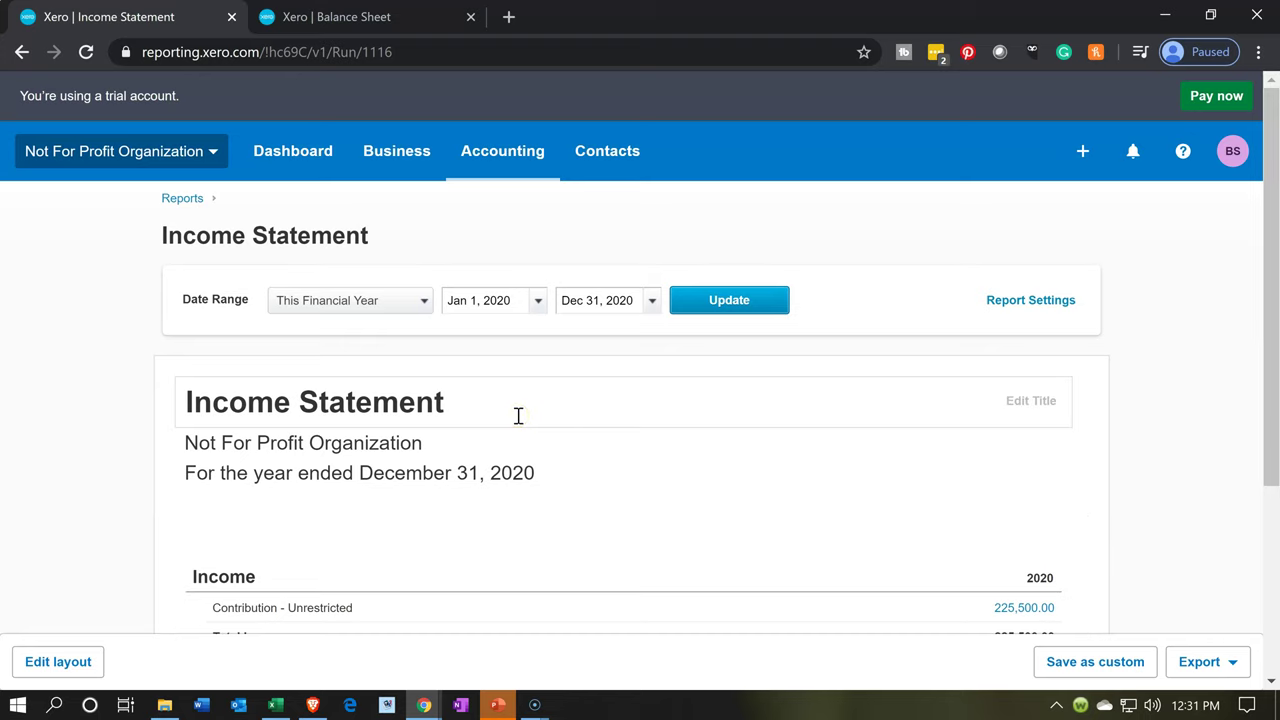
scroll(518, 416, down, 2)
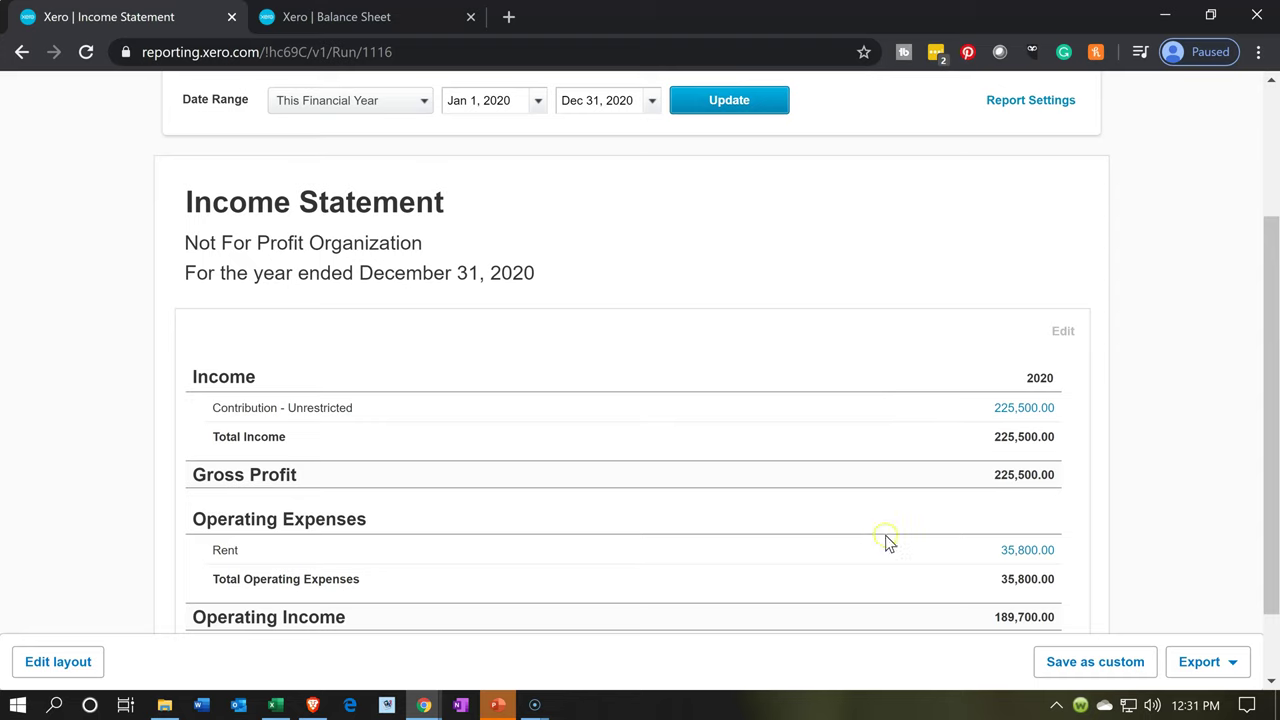
Step: Drill into the 225,500.00 Contribution - Unrestricted total and open the Jan 2 Donor 2 transaction
click(1024, 408)
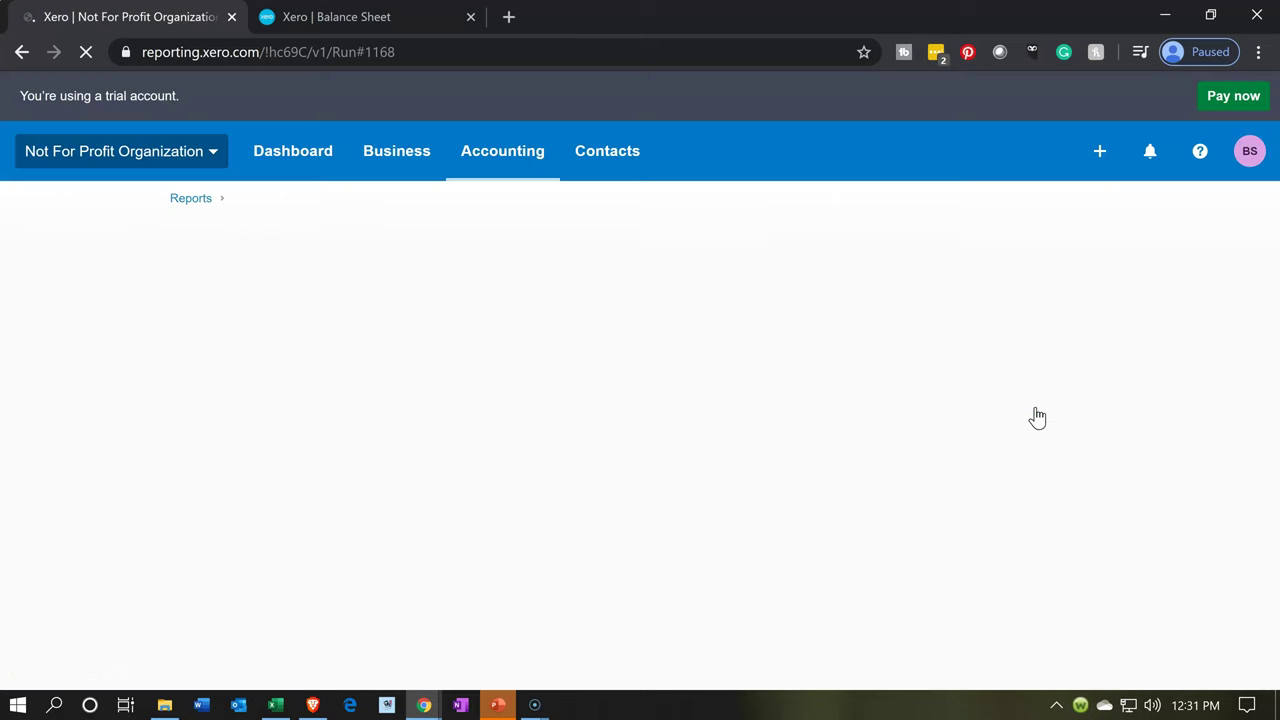
click(1037, 417)
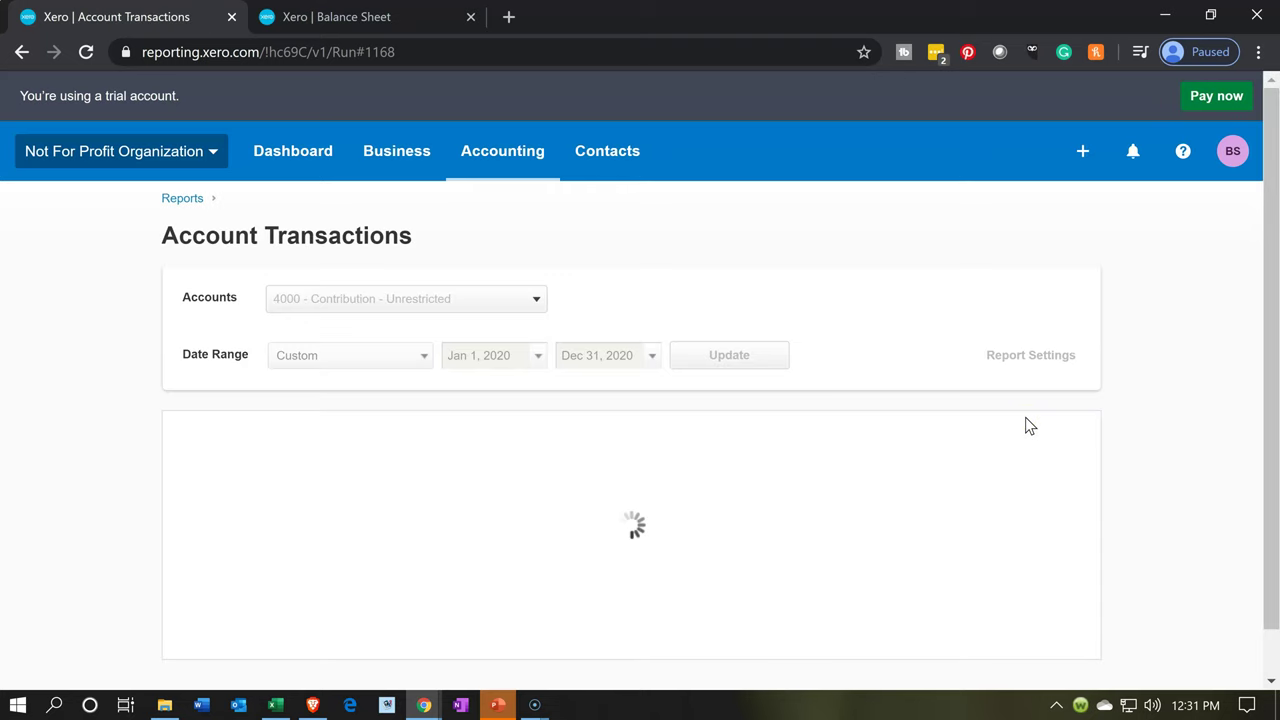
scroll(995, 423, down, 2)
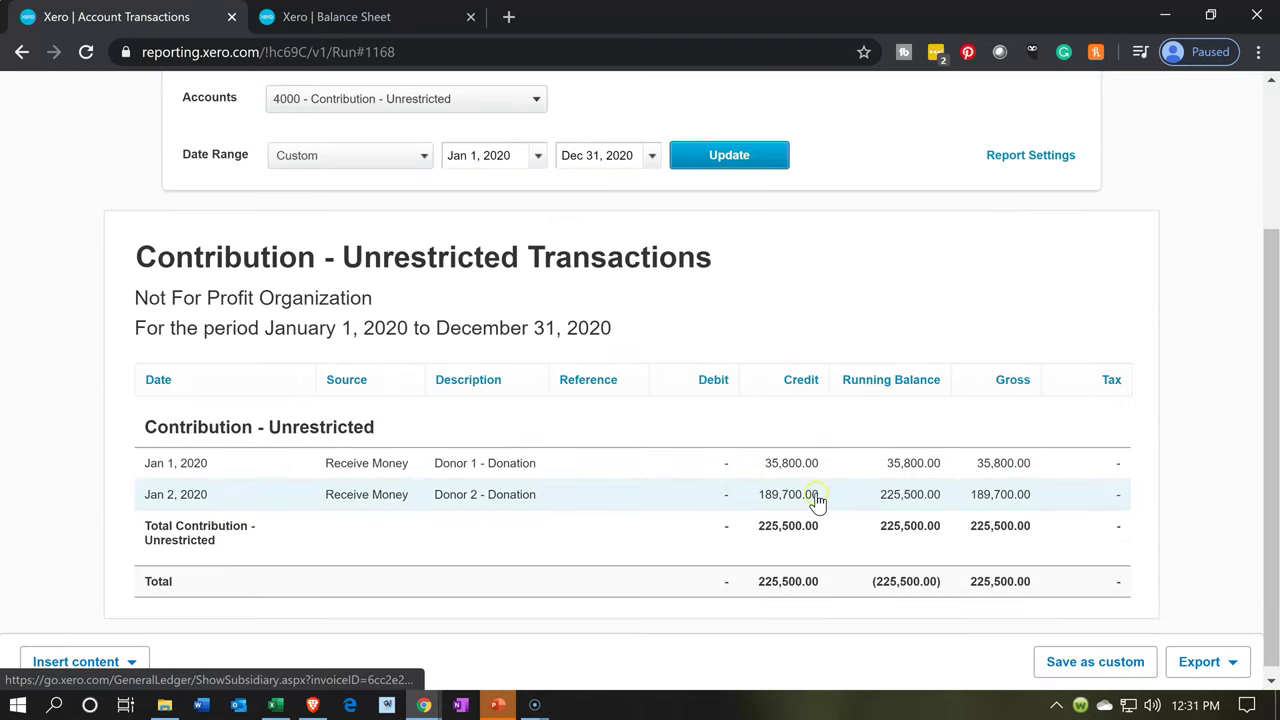
click(818, 501)
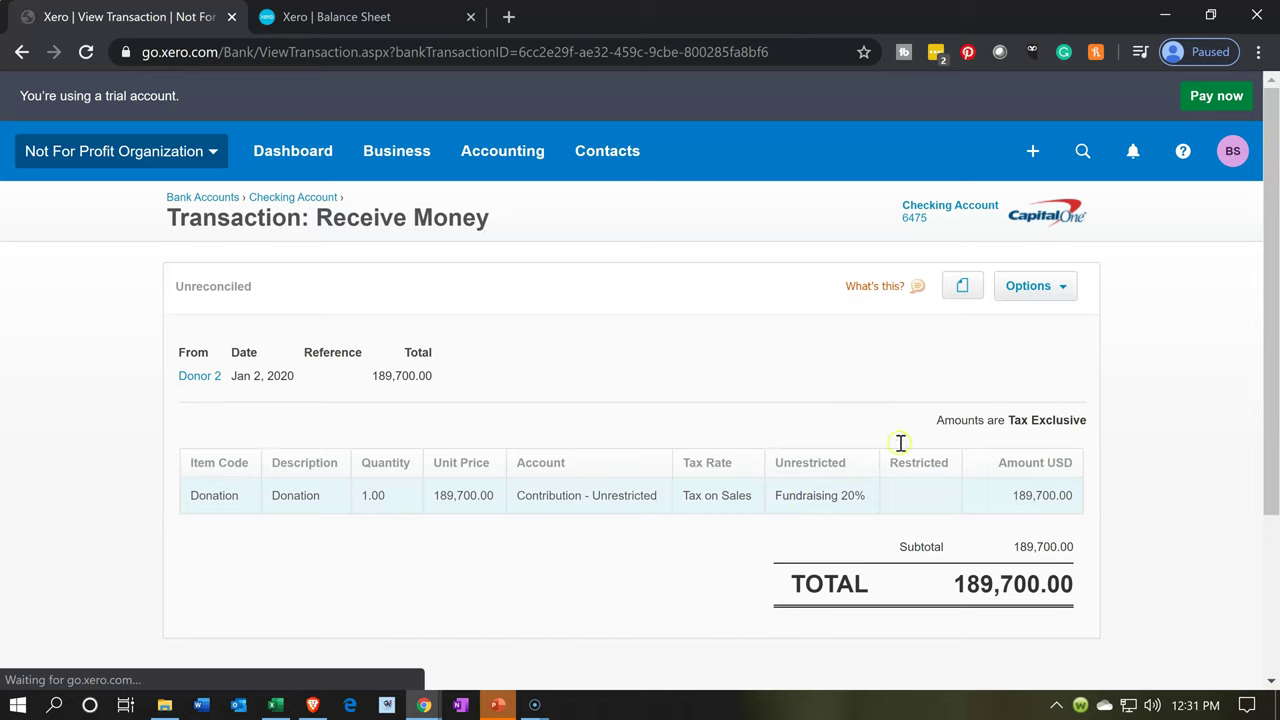
Step: Review the Donor 2 transaction's Options actions, then return to the 2020 Income Statement
click(1061, 298)
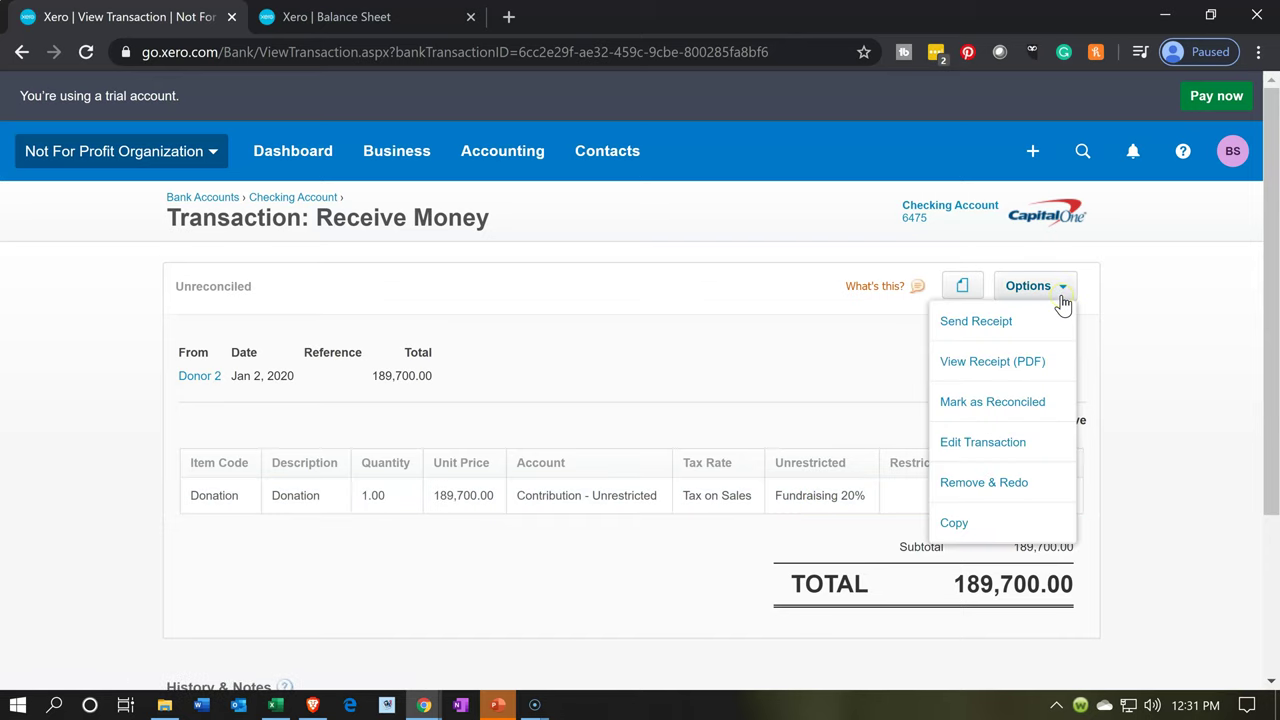
click(1033, 366)
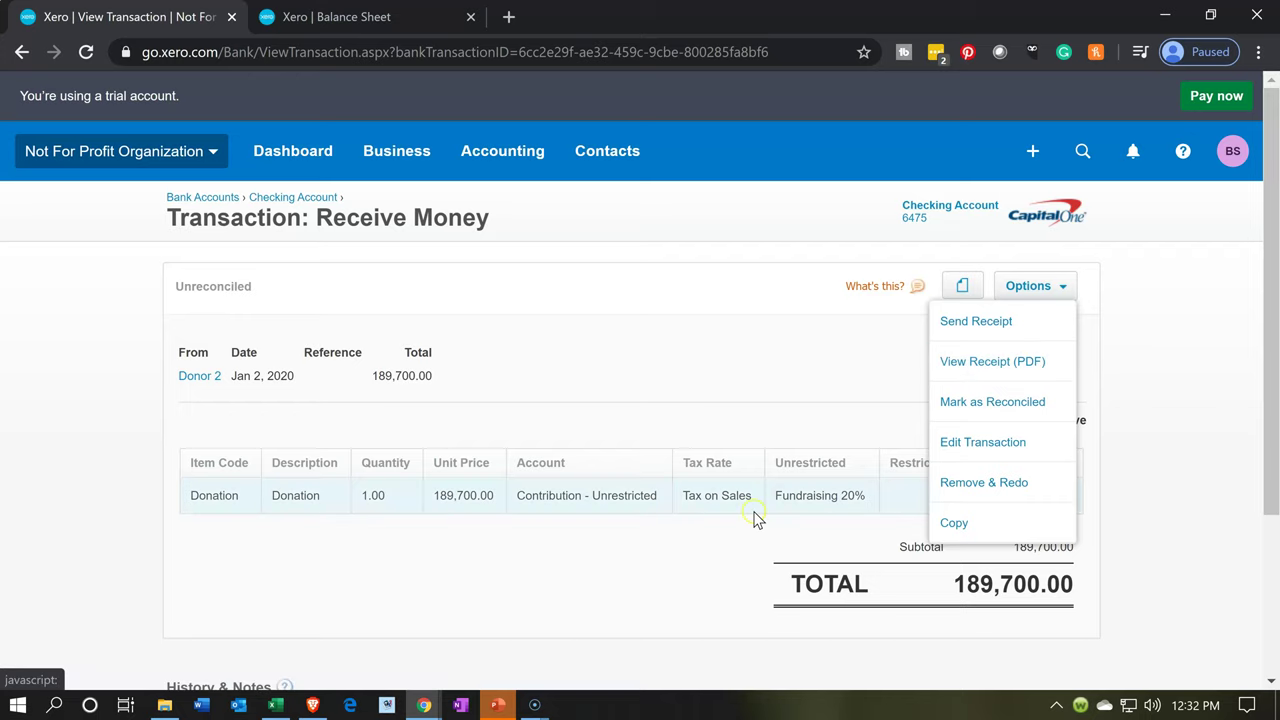
click(386, 437)
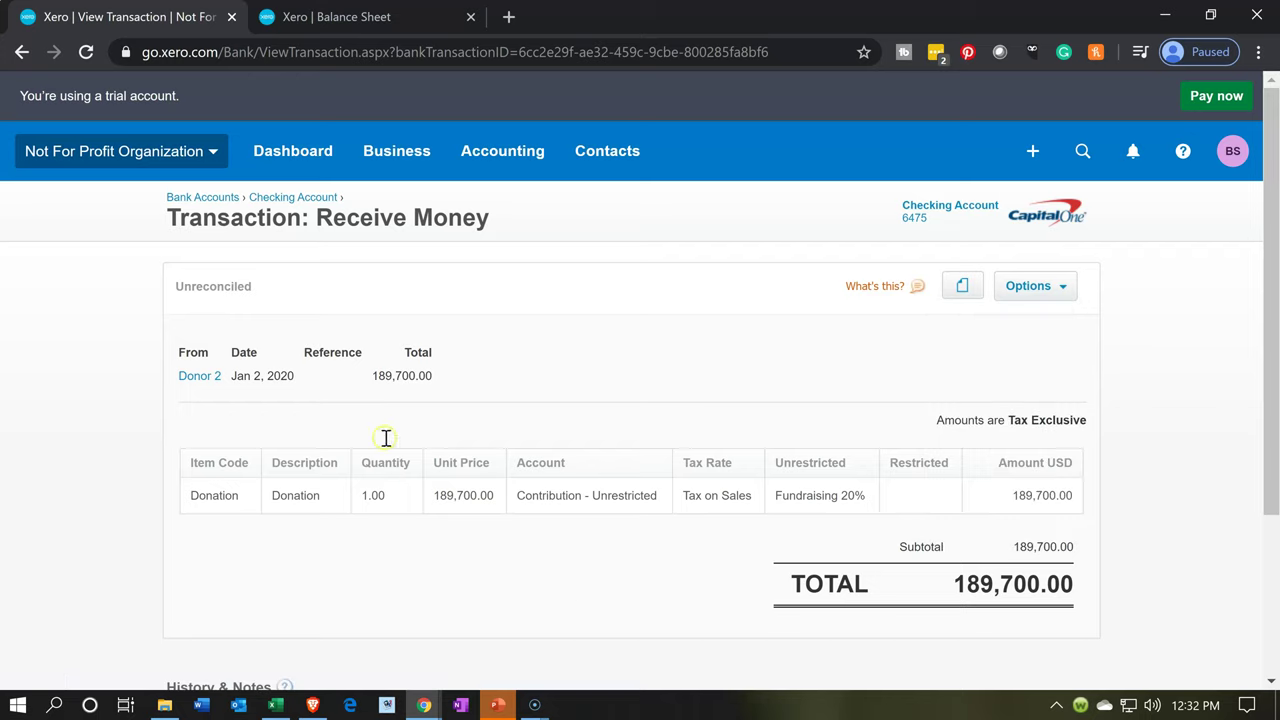
click(22, 52)
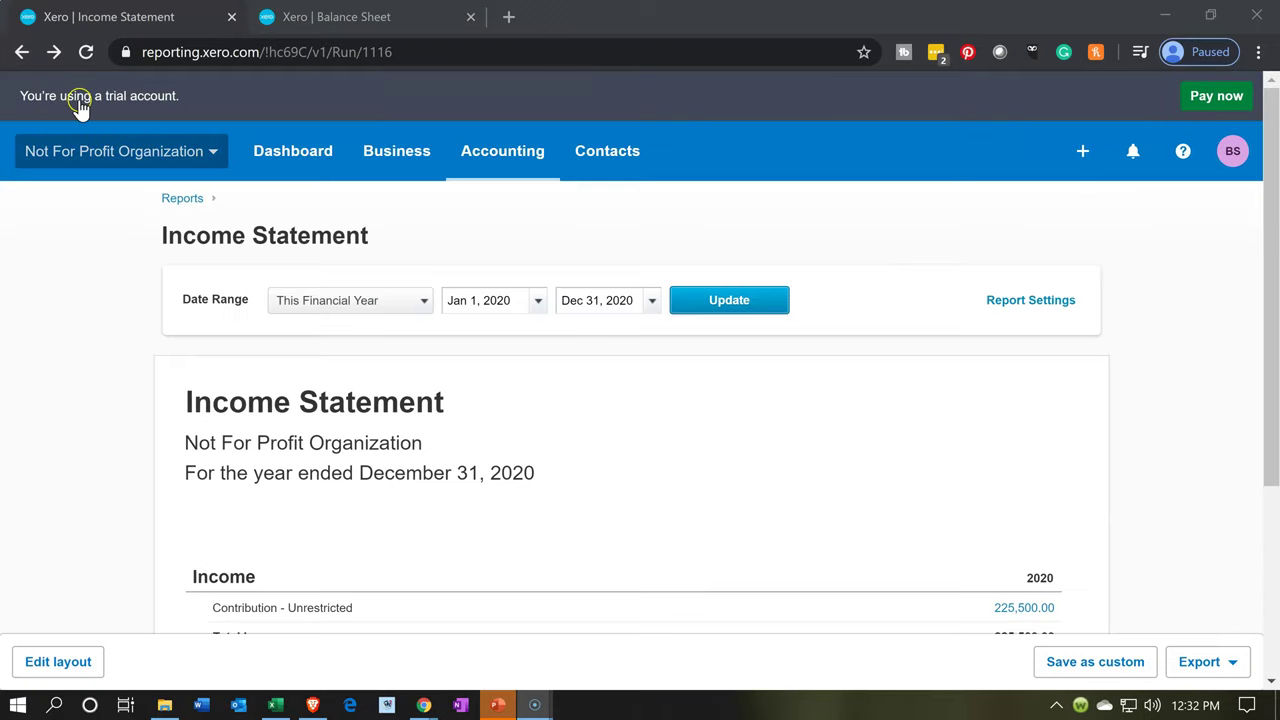
Step: Duplicate the Income Statement browser tab and switch back to the original tab
right_click(149, 15)
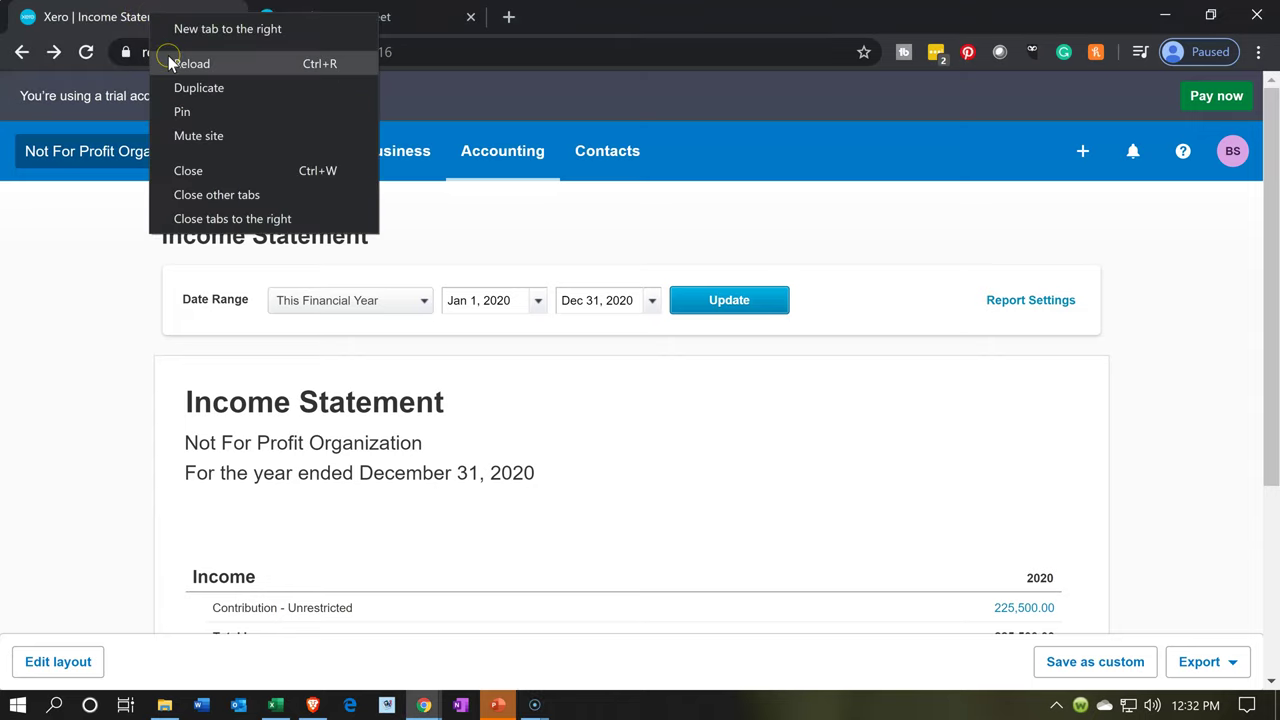
click(180, 86)
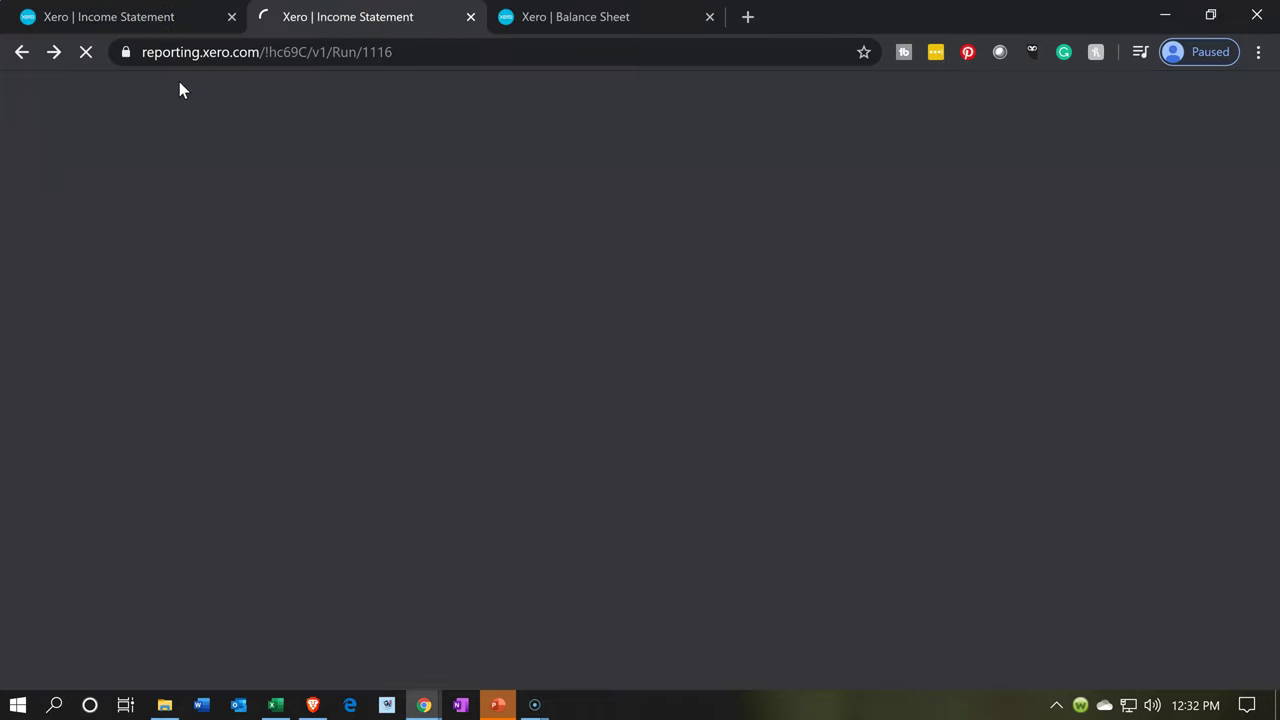
click(163, 24)
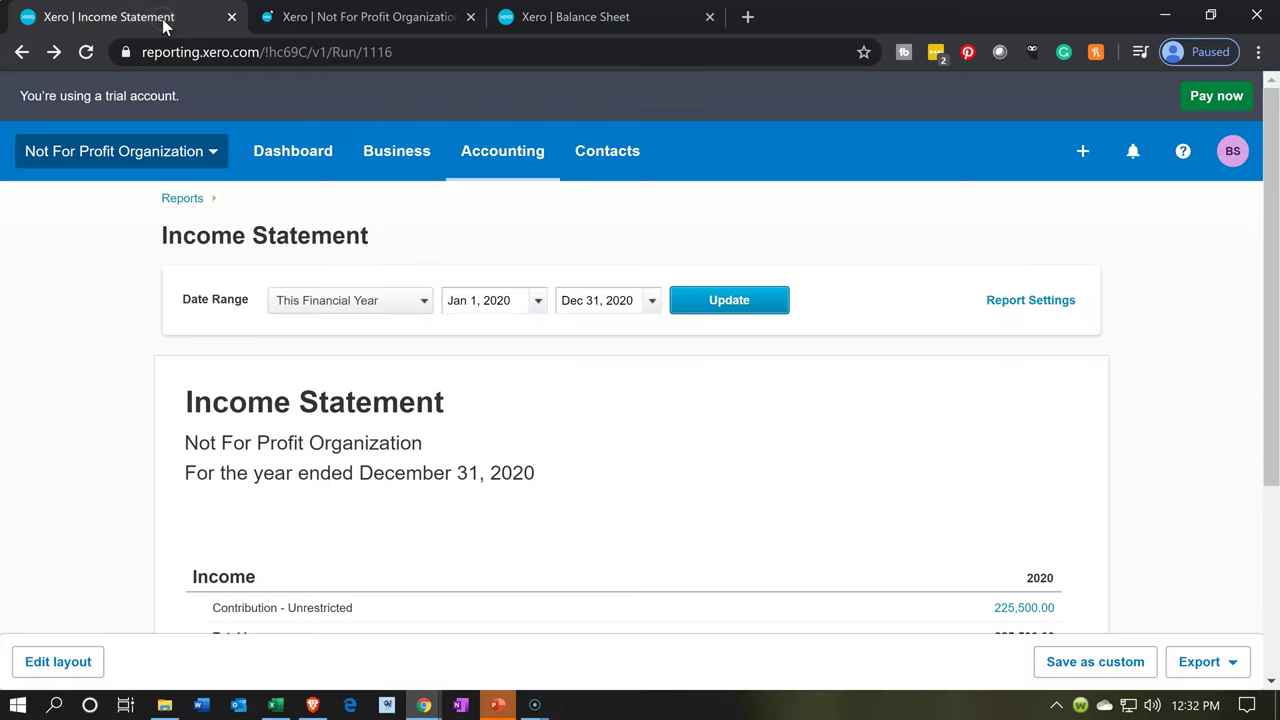
Step: Open the Income by Contact report from the Sales section of Accounting > Reports
click(468, 154)
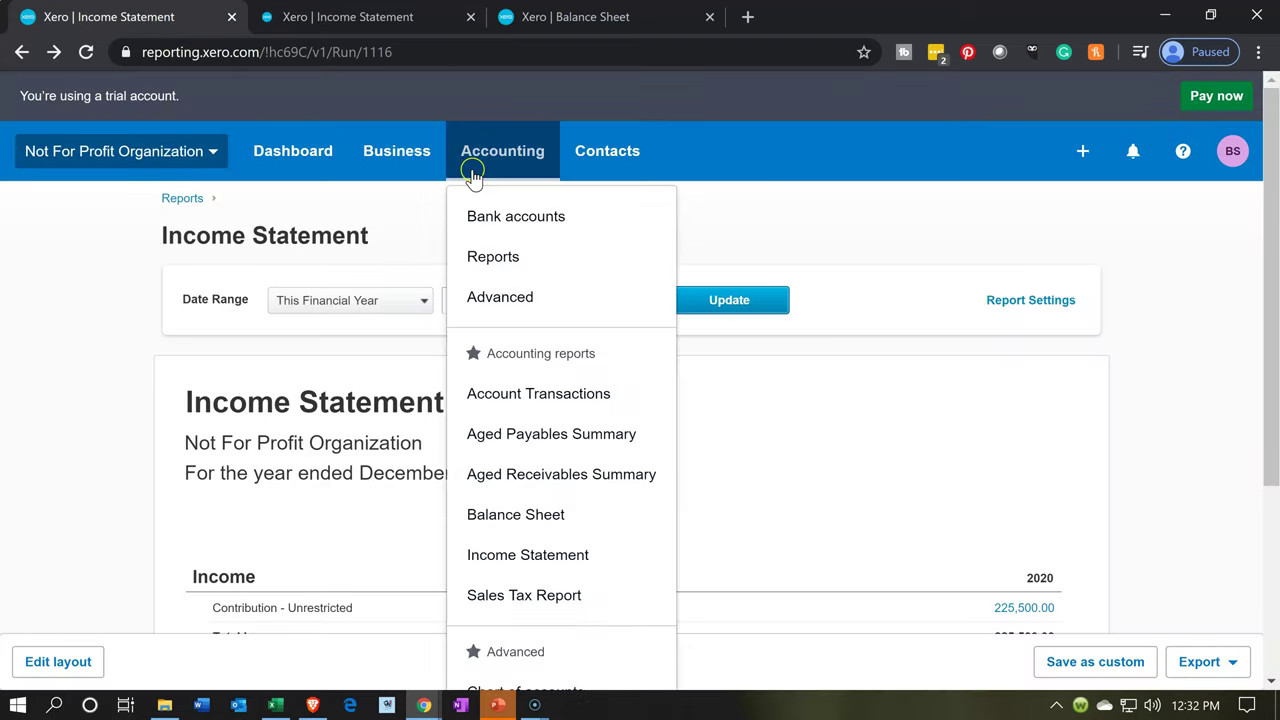
click(494, 257)
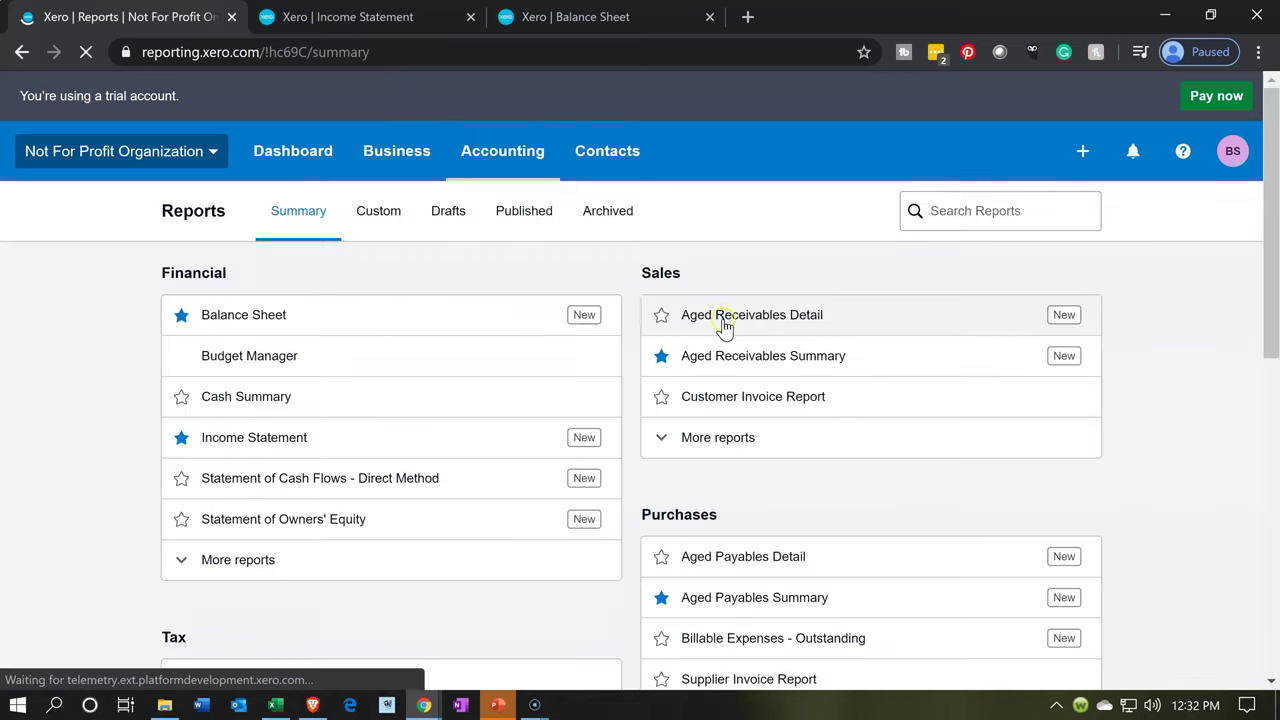
click(692, 459)
click(704, 494)
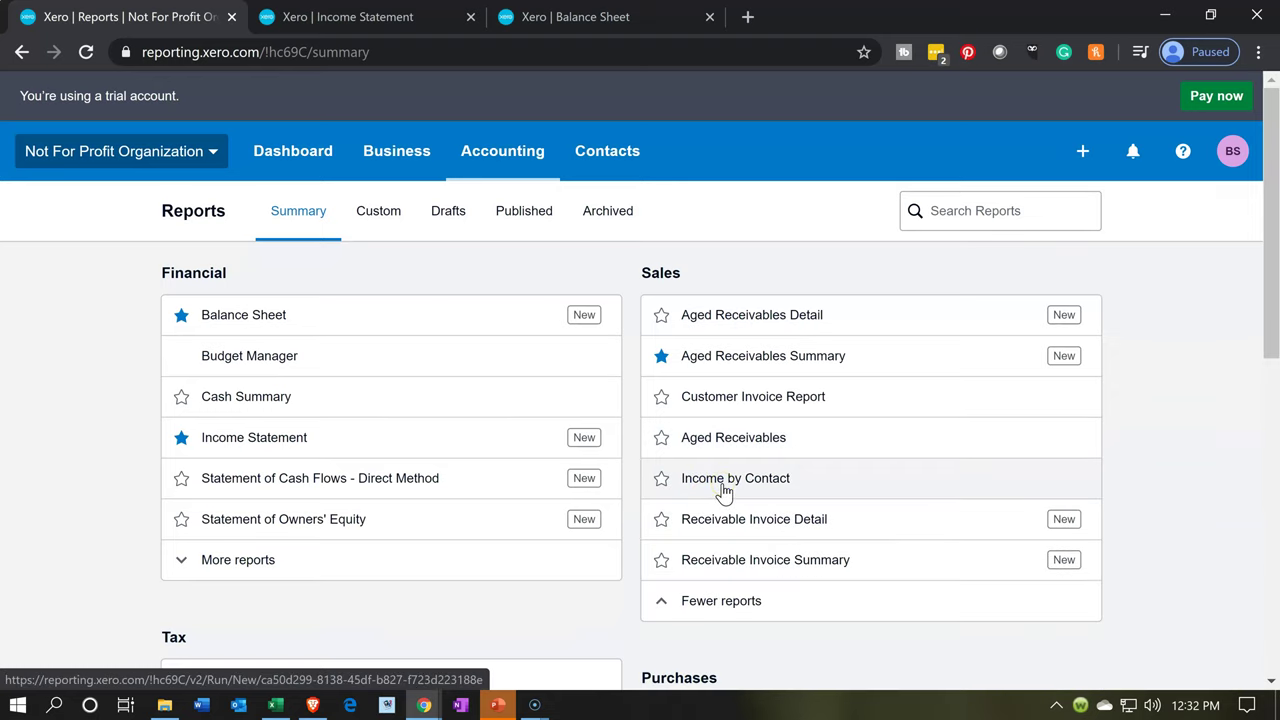
click(722, 490)
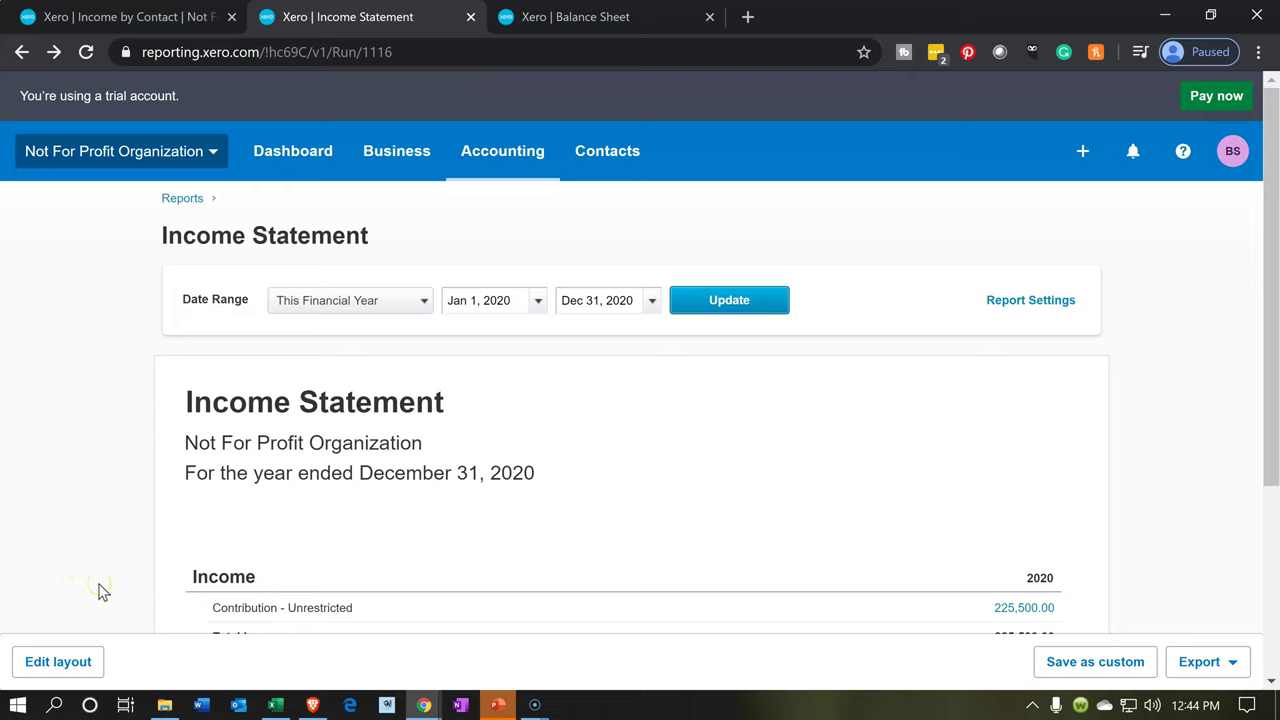
click(1038, 305)
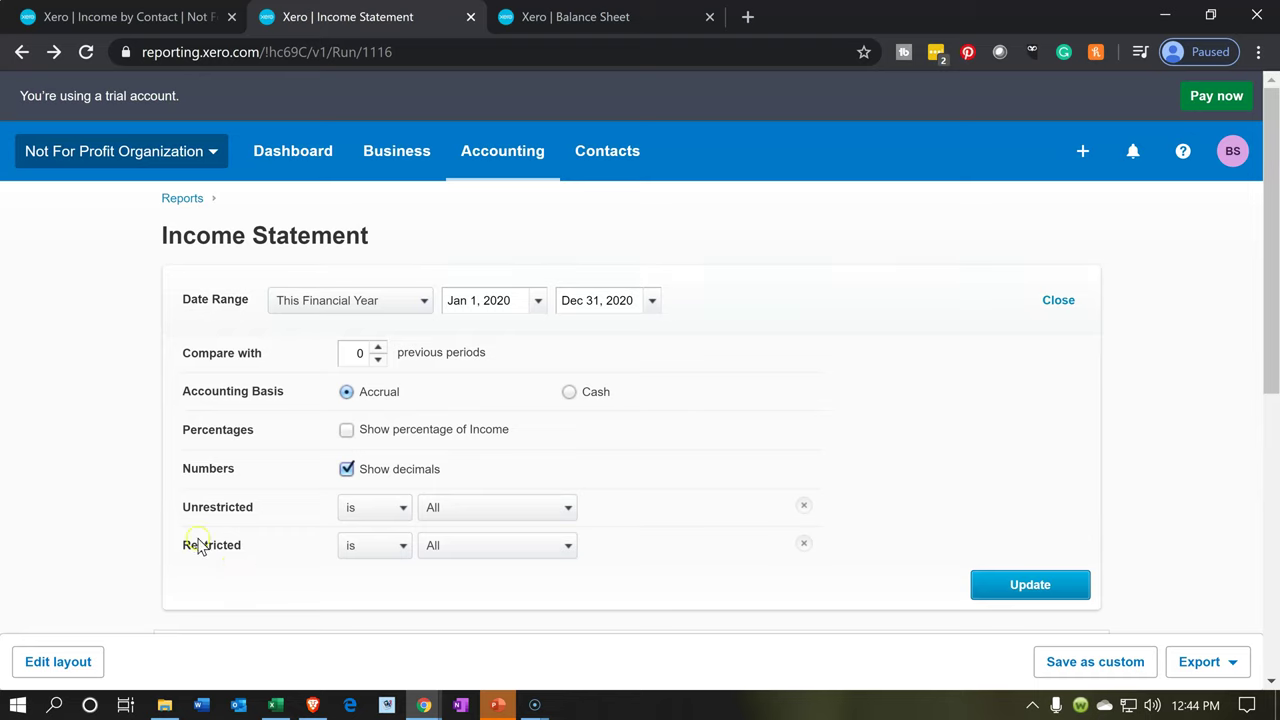
click(392, 512)
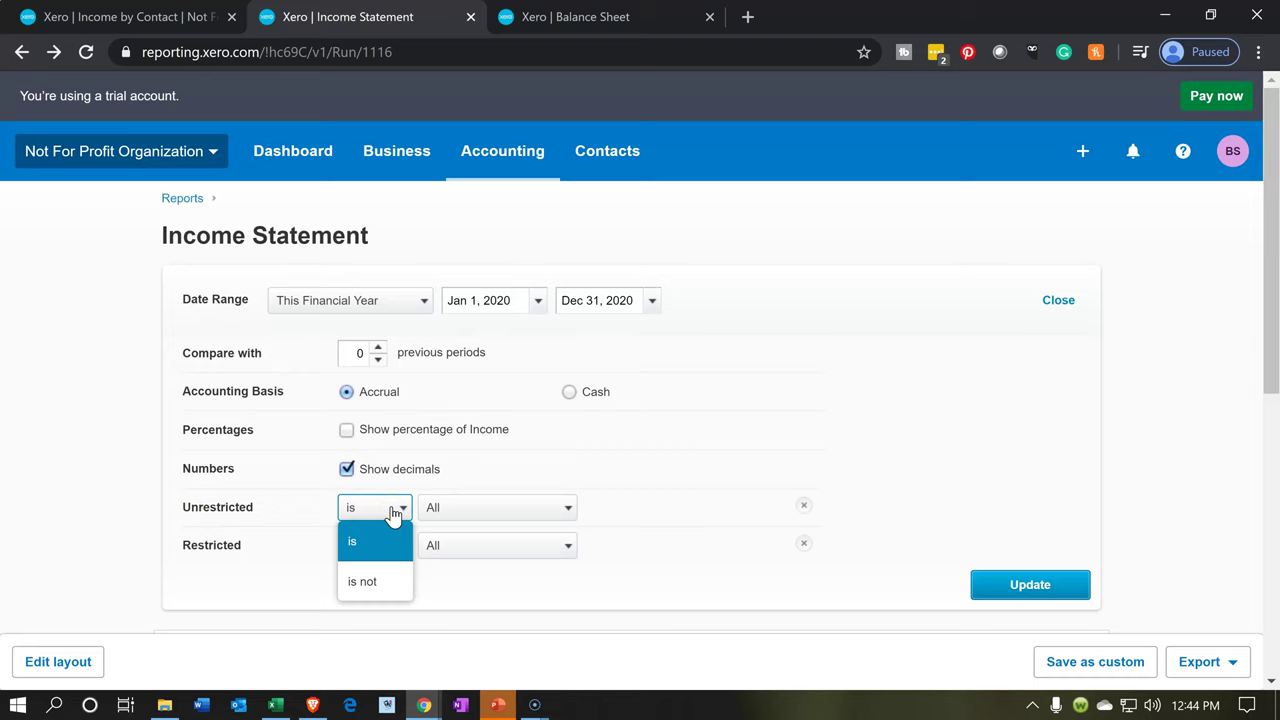
click(392, 512)
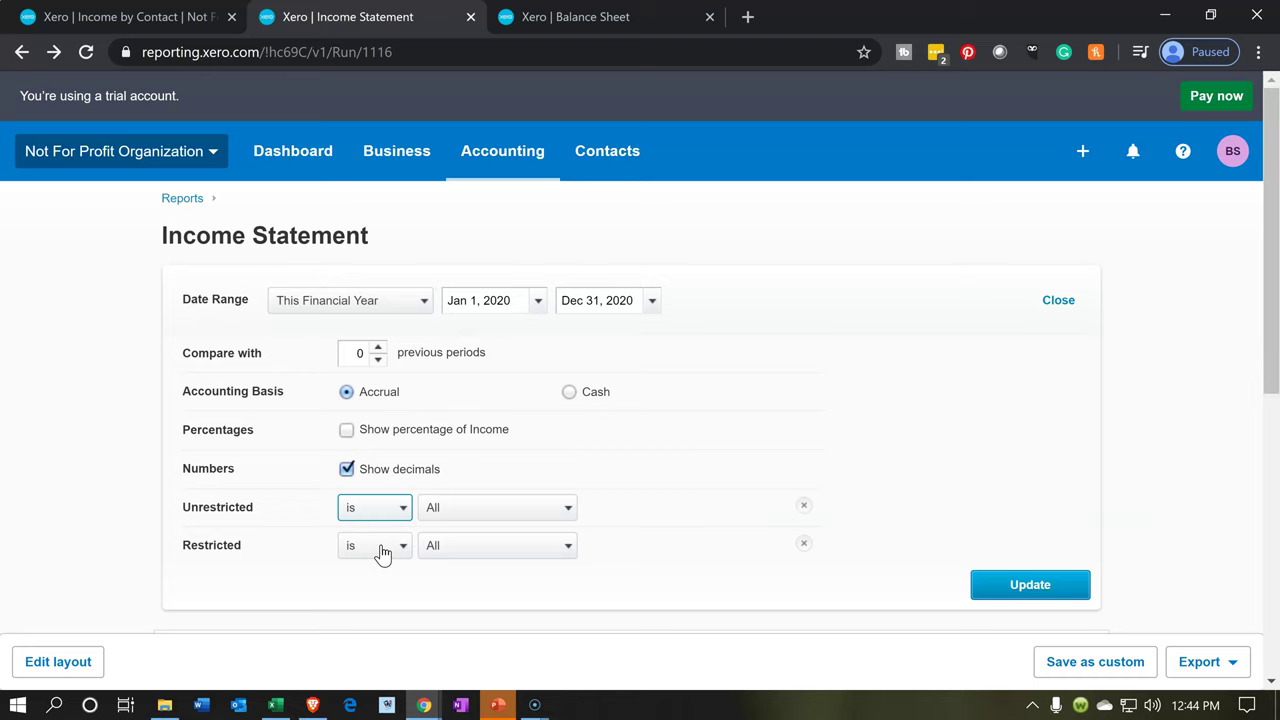
click(1081, 301)
scroll(1028, 362, down, 1)
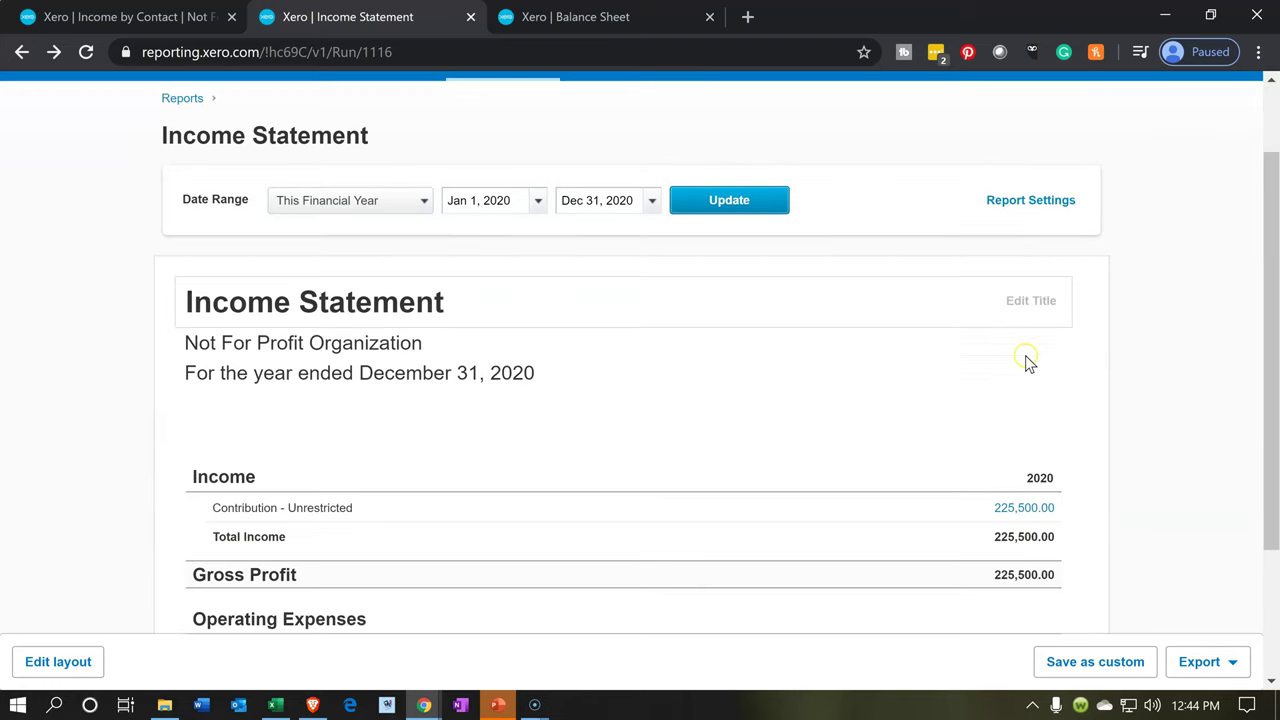
scroll(1030, 472, down, 1)
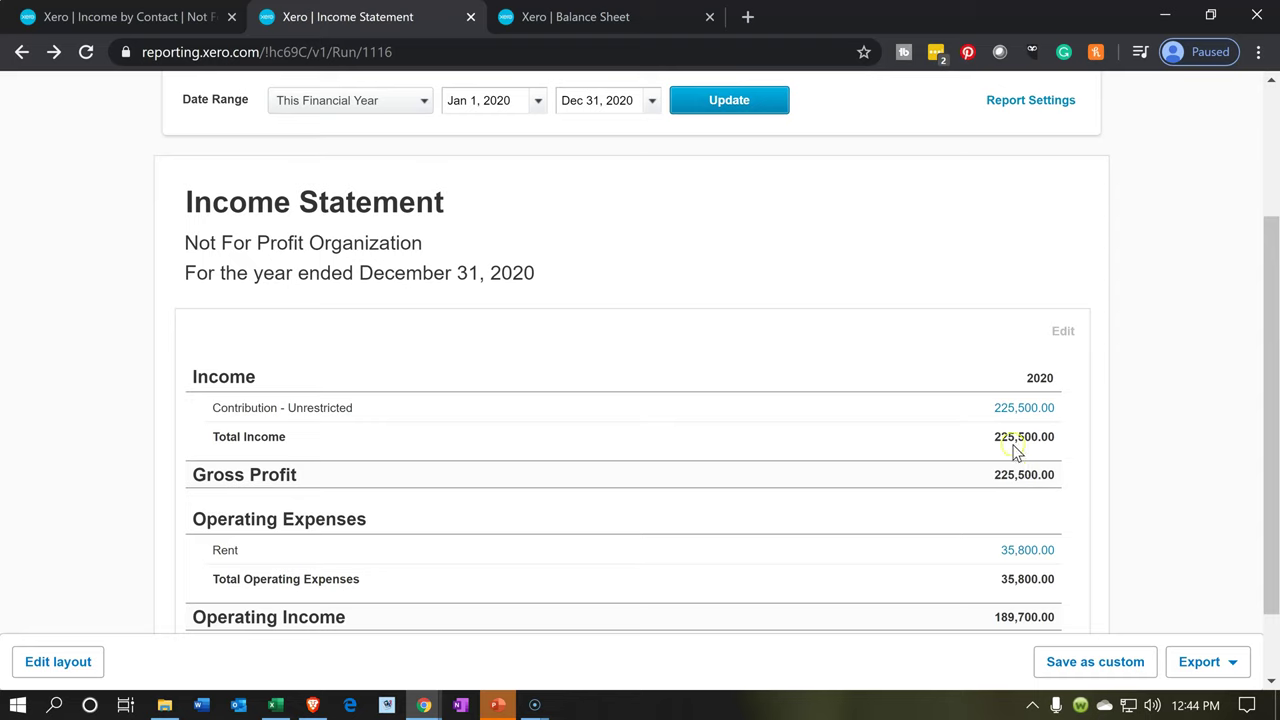
click(1014, 408)
click(270, 705)
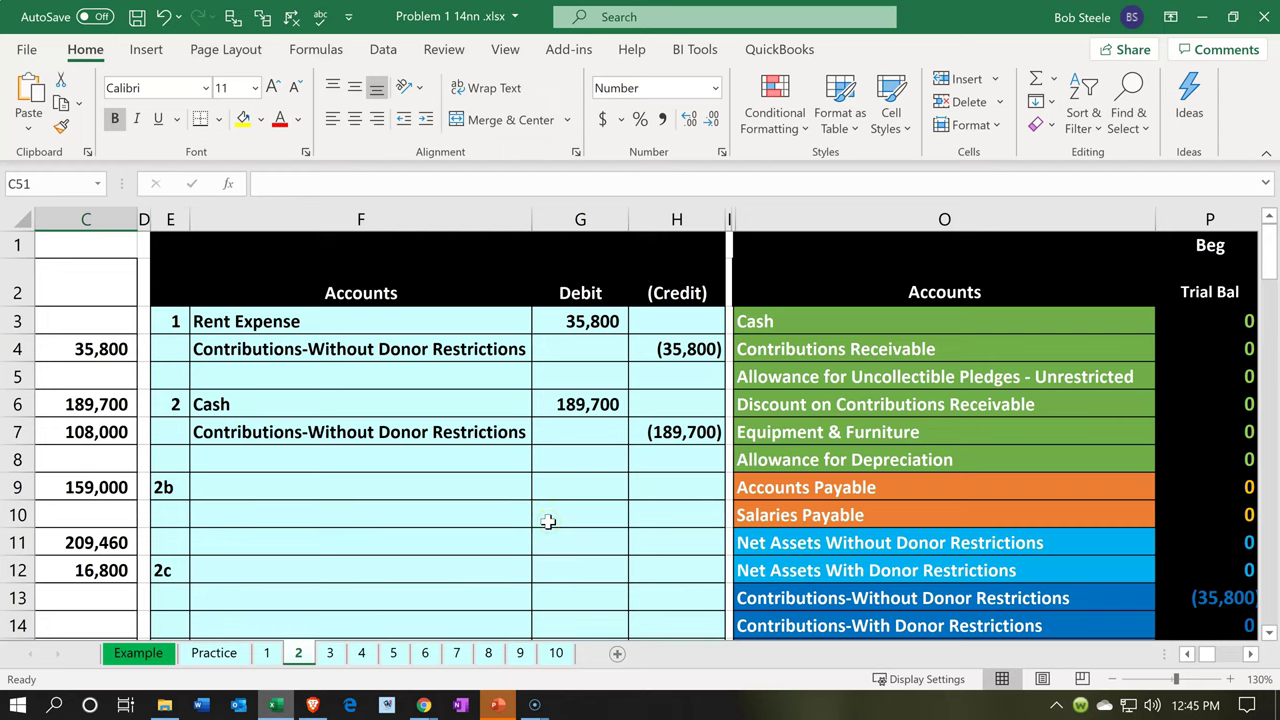
Step: Inspect the Excel worksheet's adjusted trial balance columns, moving between cells G10 and T8
click(548, 521)
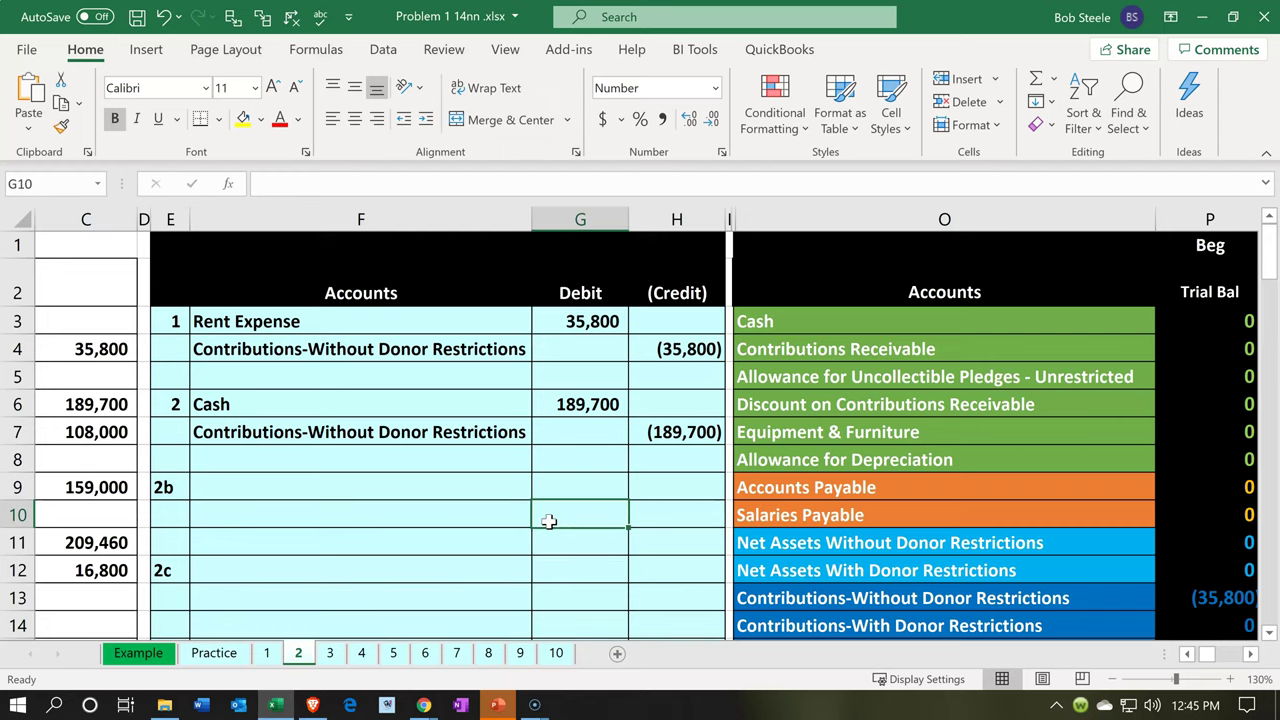
key(Right)
key(Right)
key(Right)
key(Right)
key(Right)
key(Right)
key(Right)
key(Right)
key(Right)
key(Right)
key(Right)
key(Right)
key(Right)
key(Right)
key(Right)
key(Right)
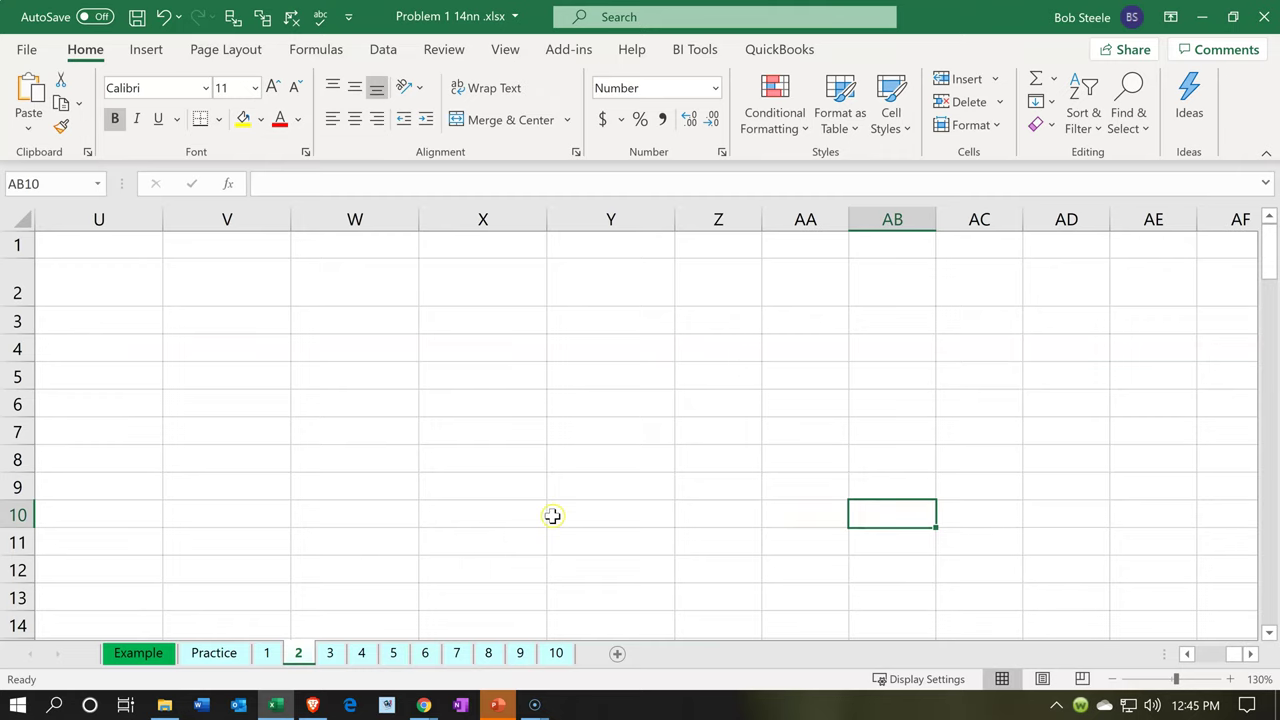
click(498, 468)
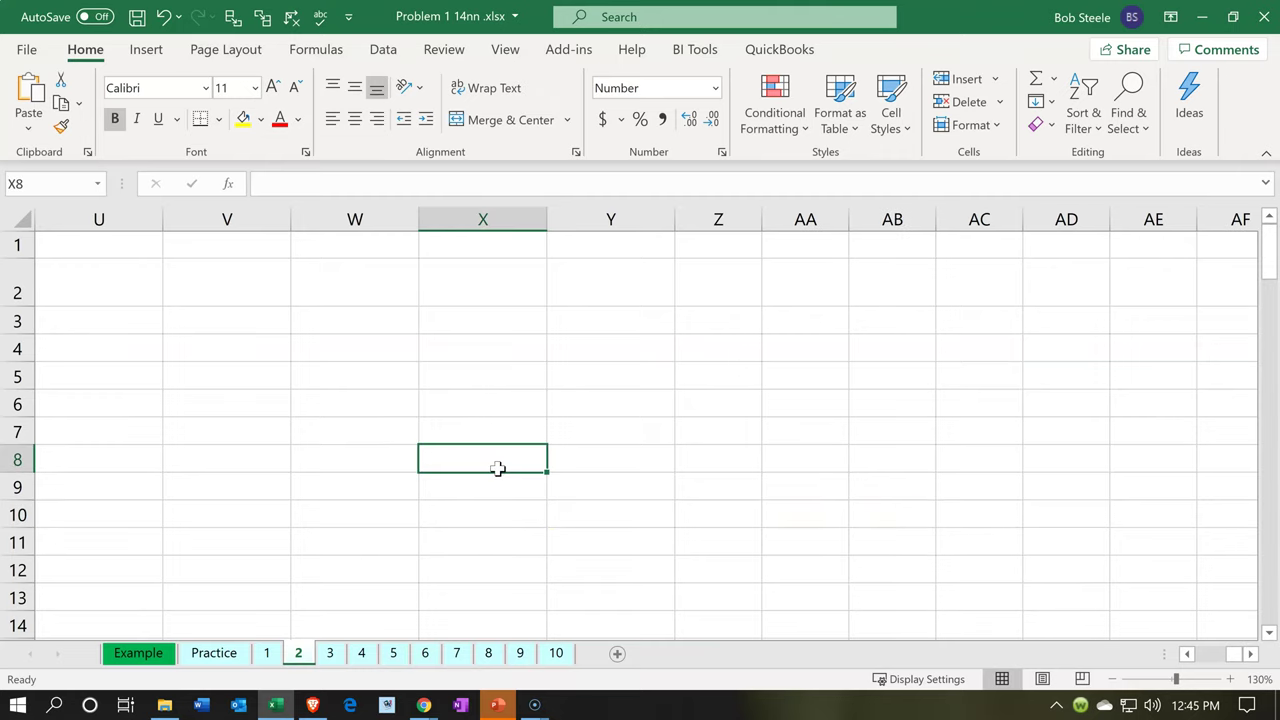
key(Left)
key(Left)
key(Left)
key(Left)
key(Left)
key(Left)
key(Left)
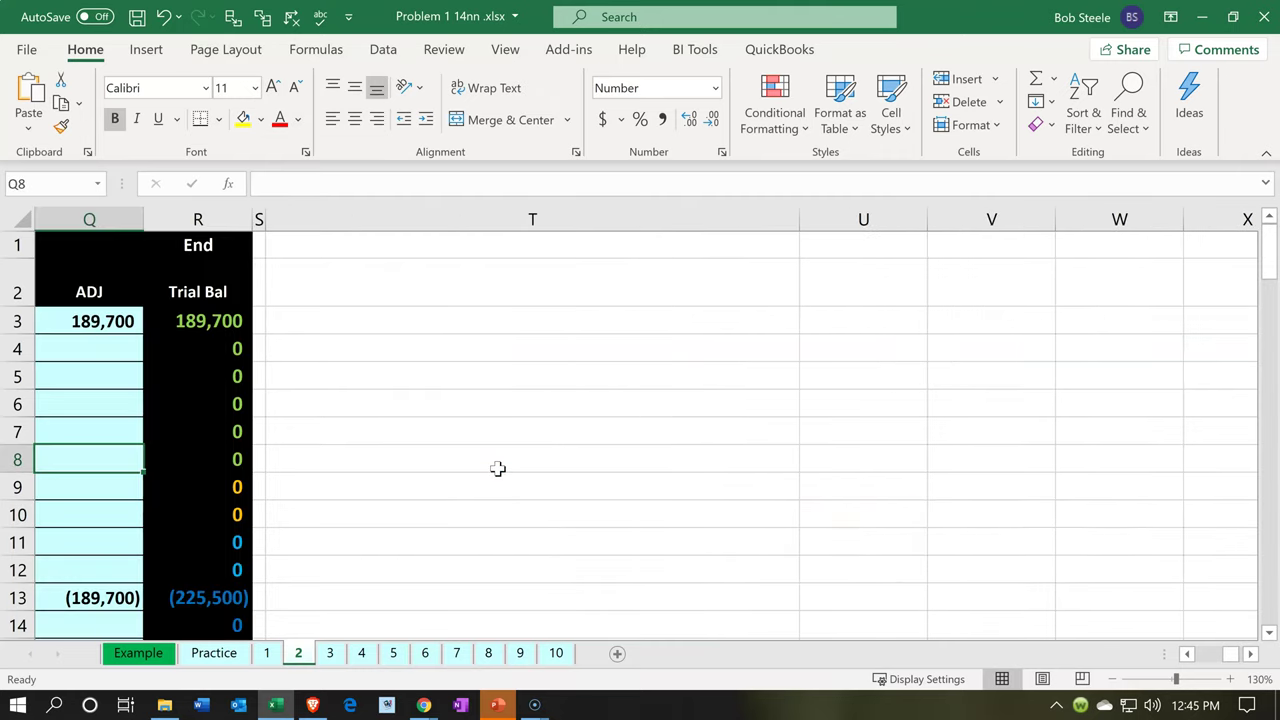
click(498, 468)
Step: Review the Statement of Activities contributions and expense allocation table, then minimize Excel
scroll(498, 468, down, 11)
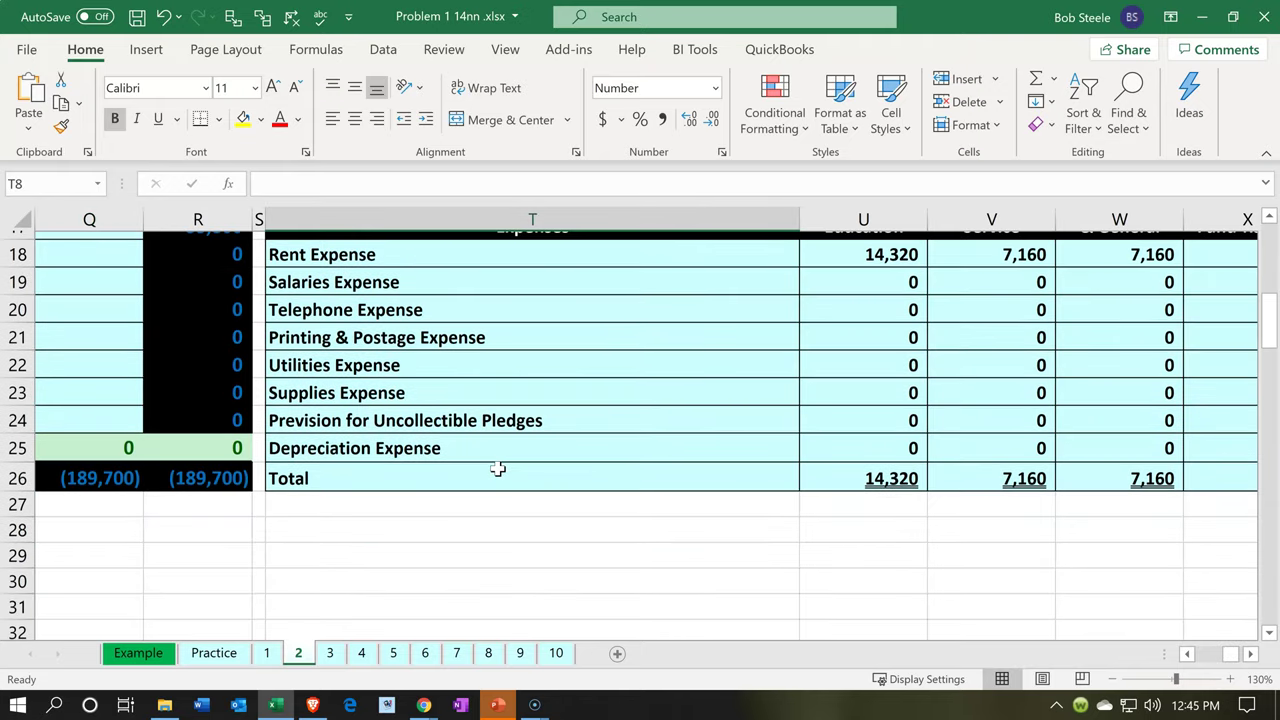
scroll(498, 468, down, 2)
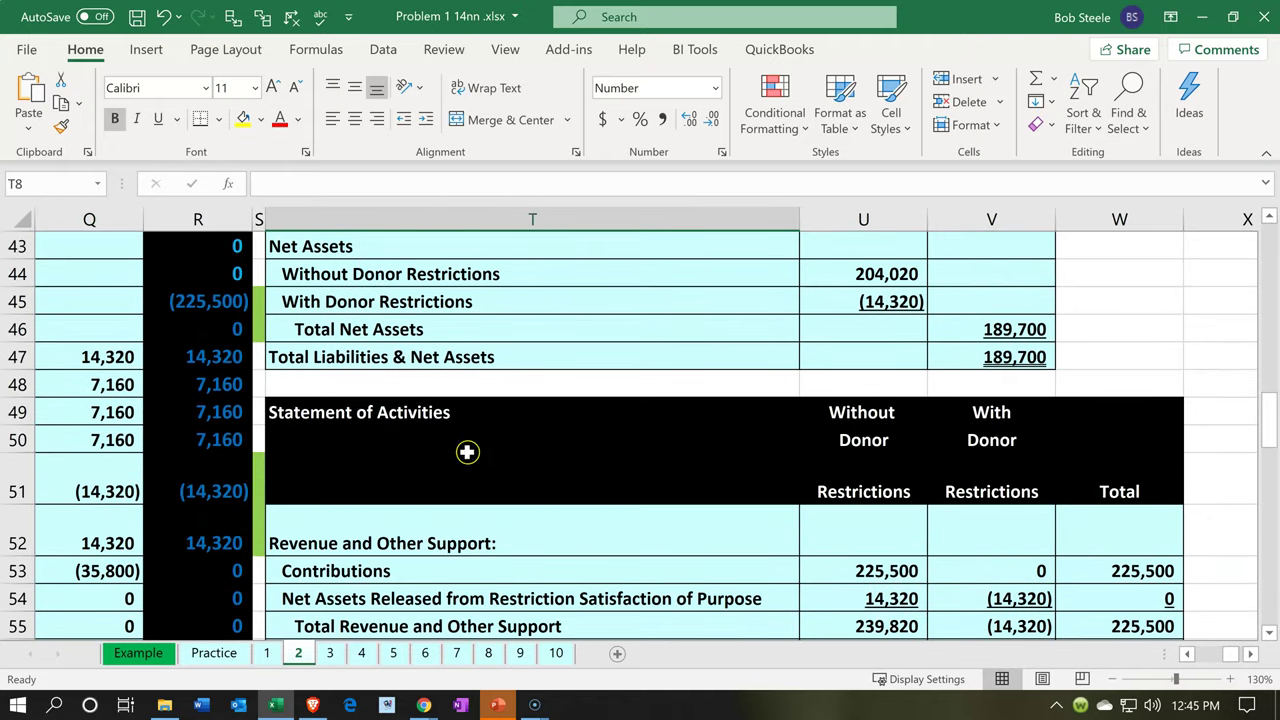
click(451, 440)
click(852, 486)
click(943, 492)
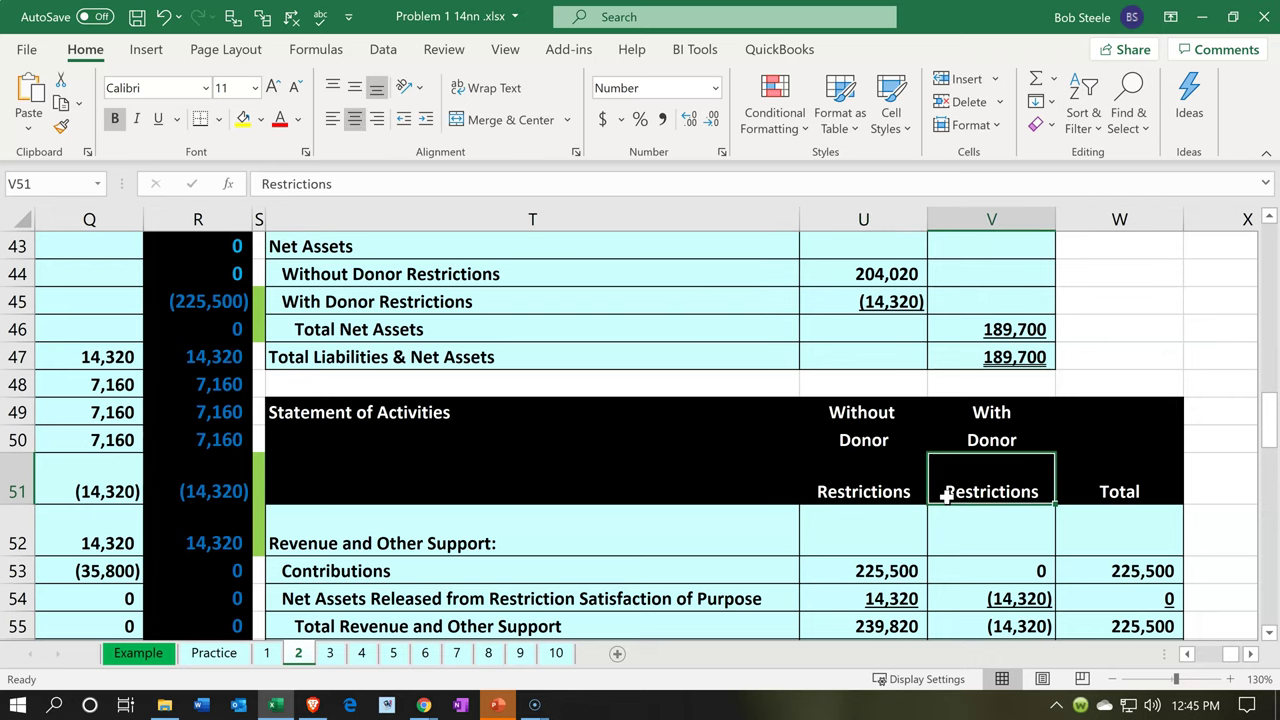
scroll(945, 496, down, 1)
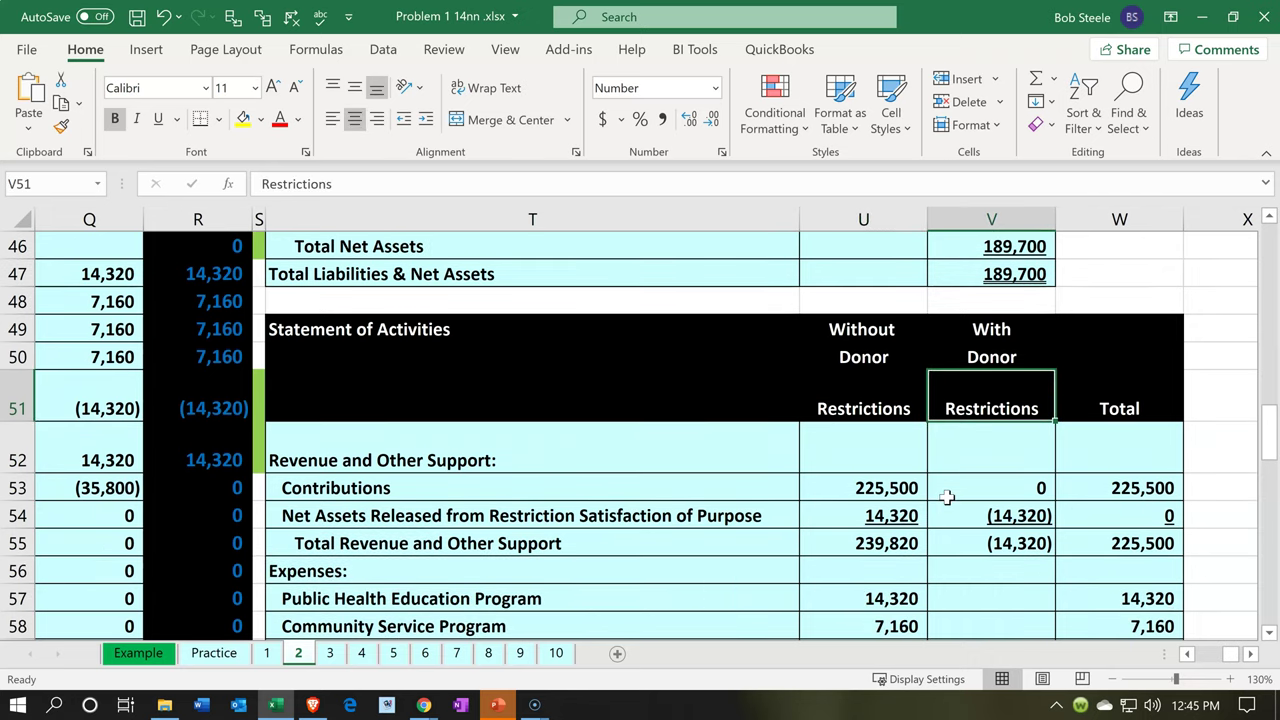
scroll(946, 496, up, 10)
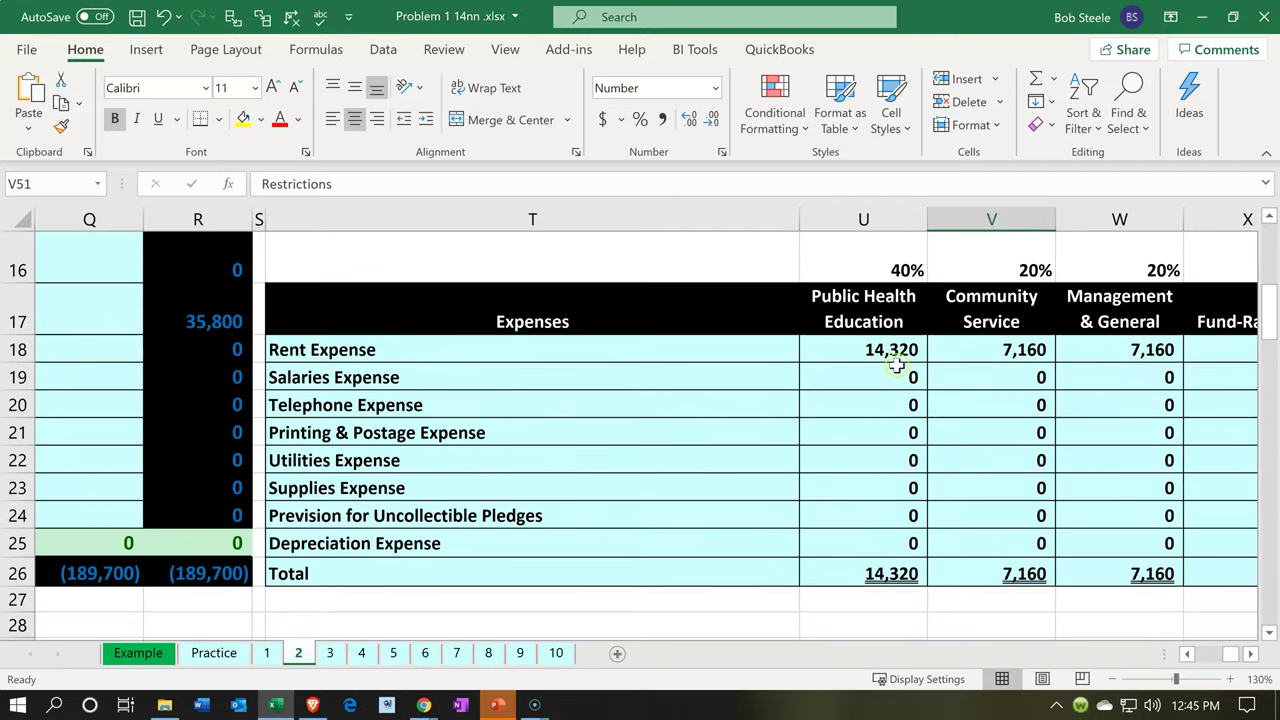
click(884, 322)
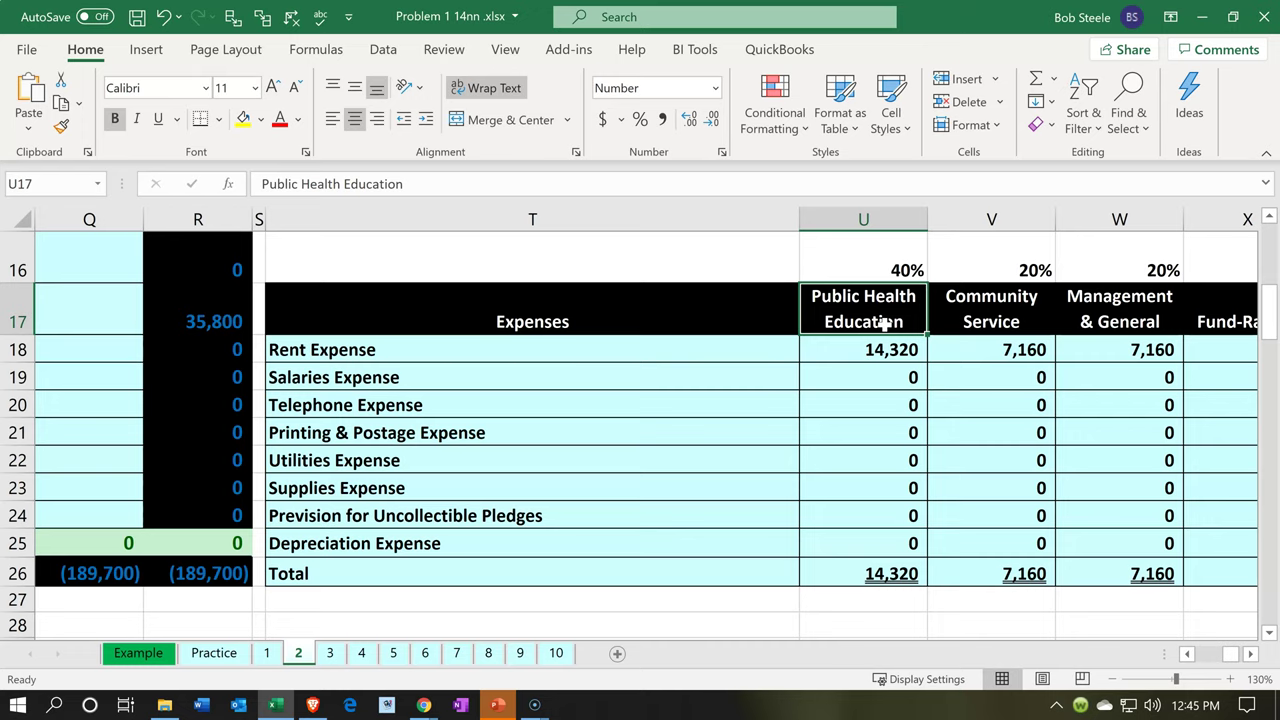
click(1206, 20)
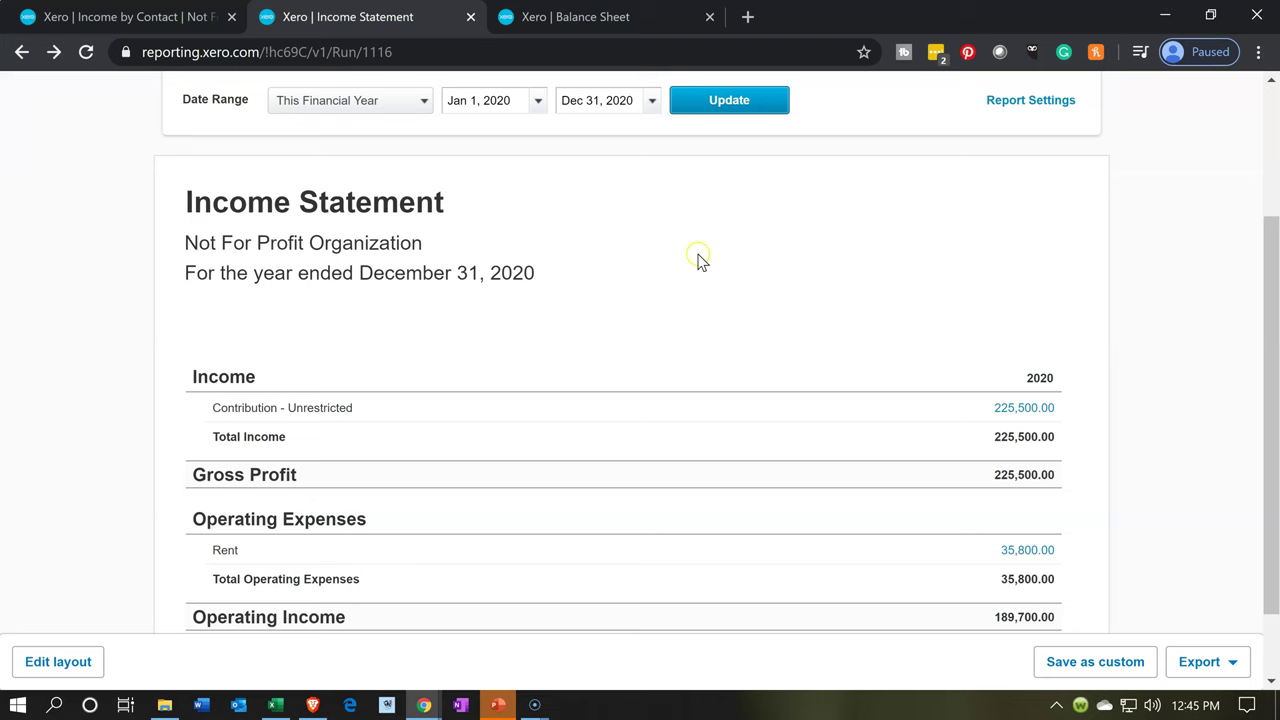